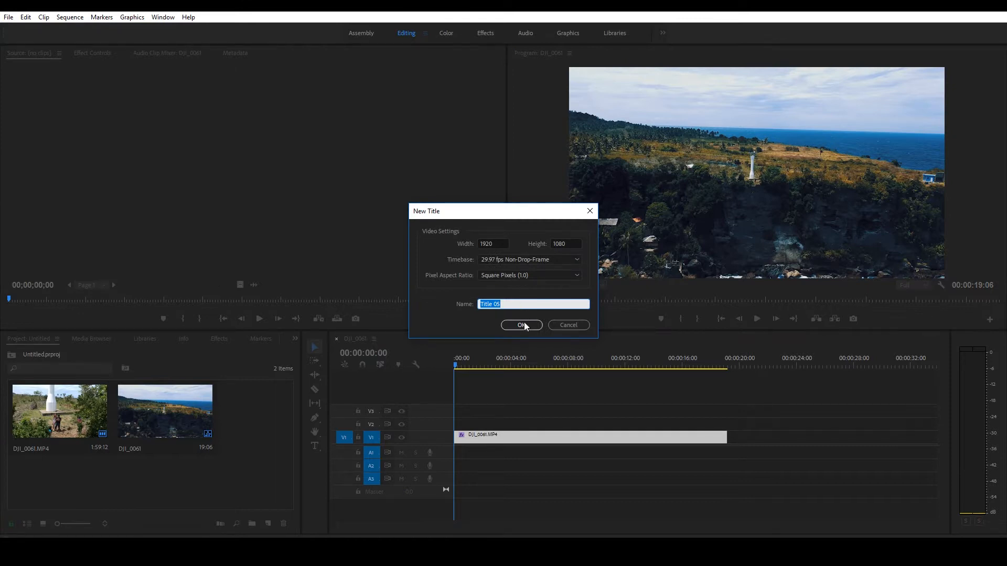
Create a 1920 x 1080 legacy title and add the text "Leyte" on its canvas
click(522, 325)
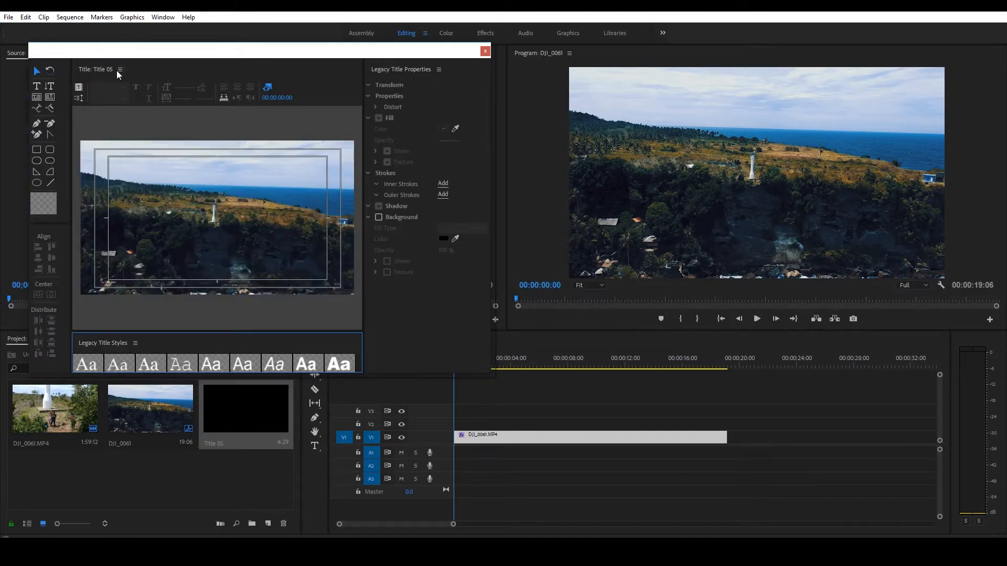
click(37, 86)
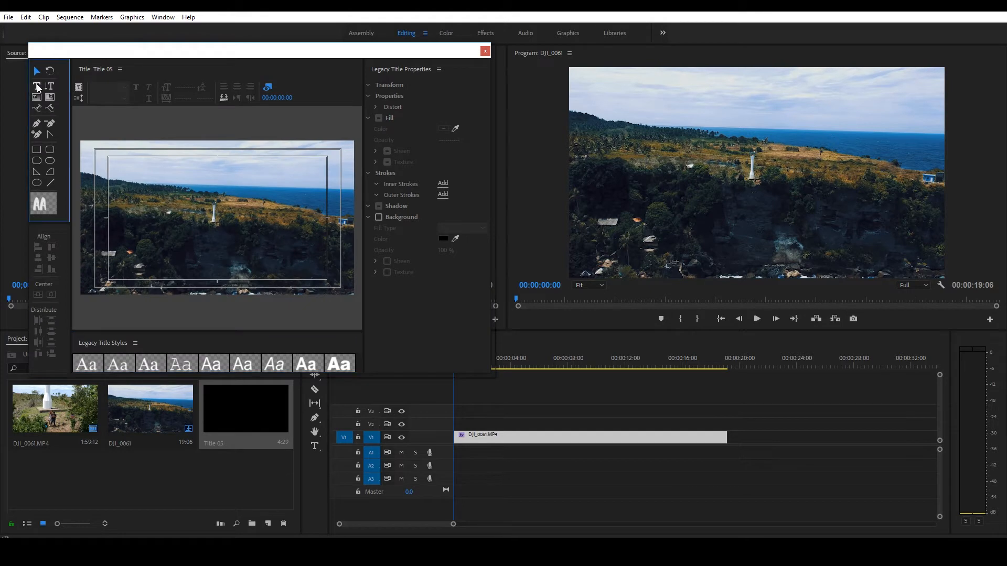
click(164, 201)
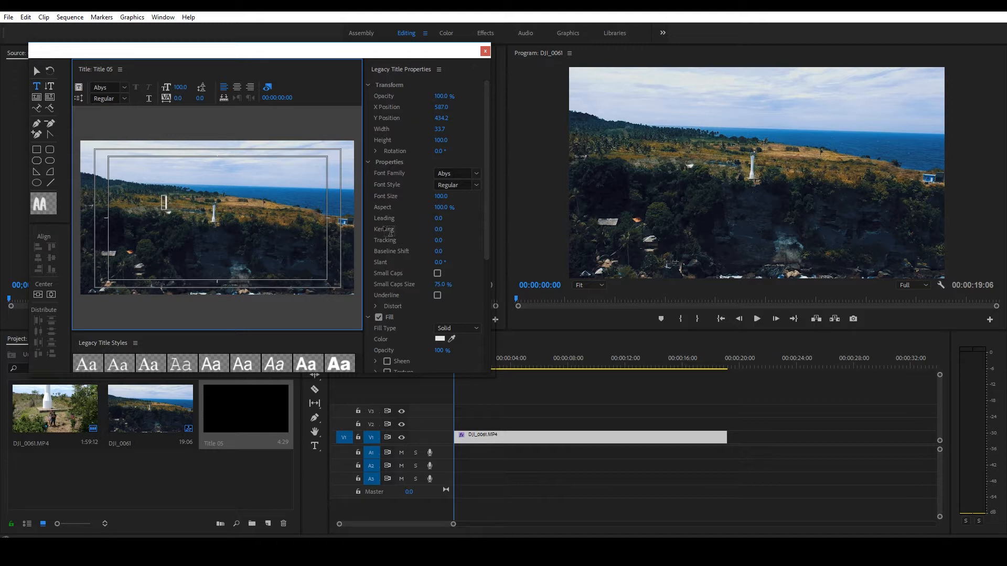
text(LEYTE)
Change the font of the "Leyte" text to Gloss And Bloom
click(124, 88)
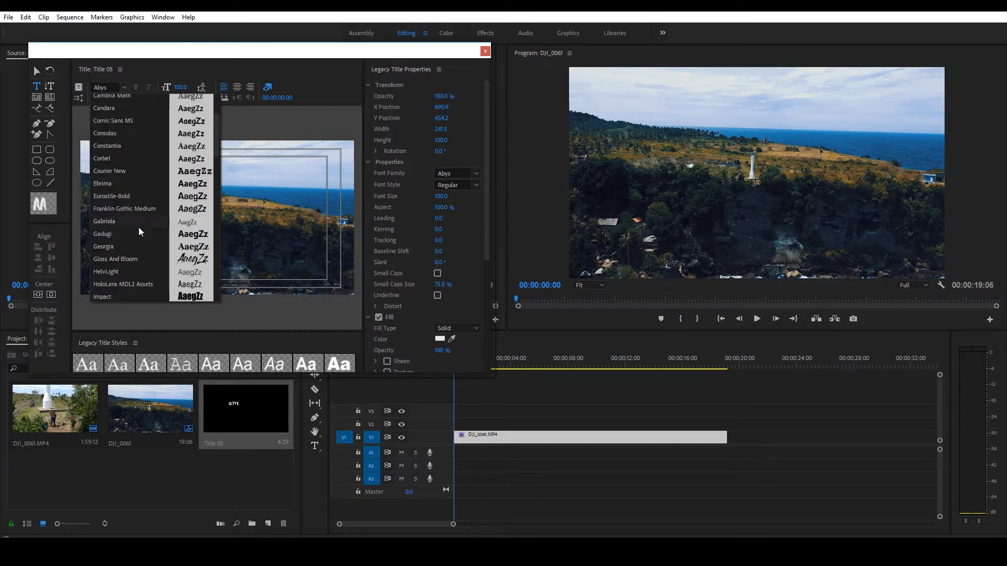
scroll(137, 224, down, 3)
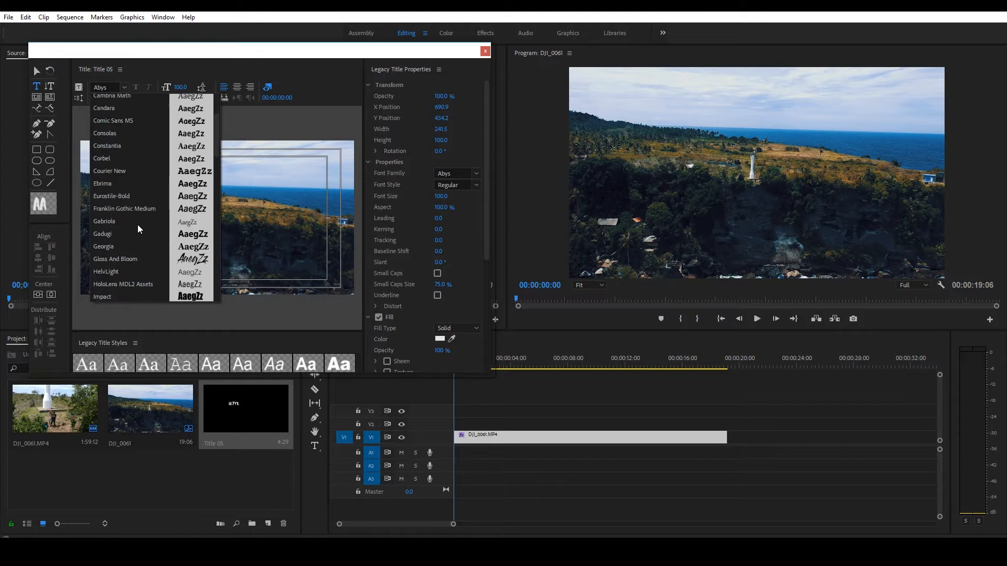
click(125, 258)
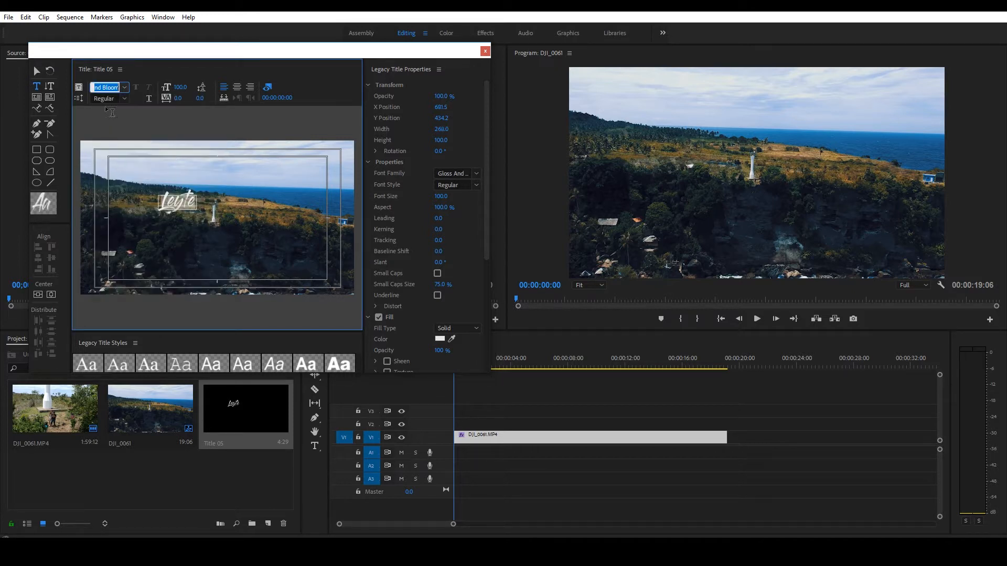
Enlarge the "Leyte" text to a font size of about 247 and move it towards the middle of the frame
click(37, 71)
click(169, 202)
drag(186, 208, 238, 224)
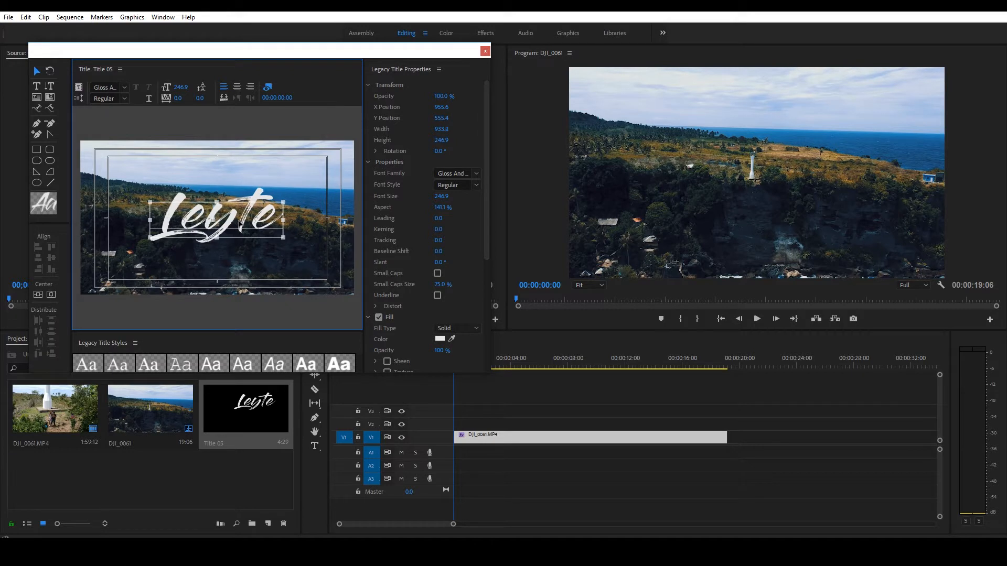
Set the title text's kerning to 52 and centre it horizontally and vertically in the frame
drag(178, 98, 206, 98)
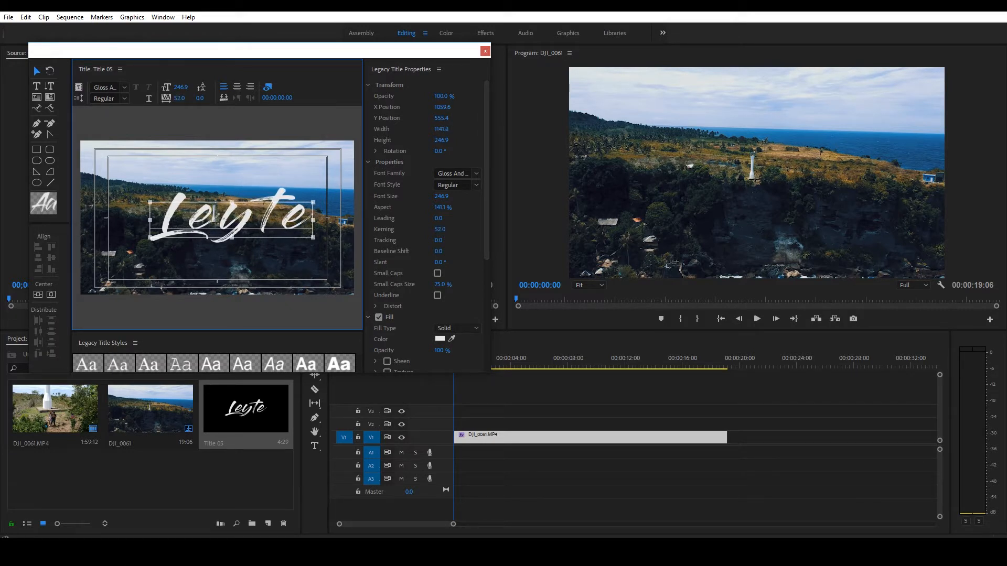
click(38, 295)
click(49, 295)
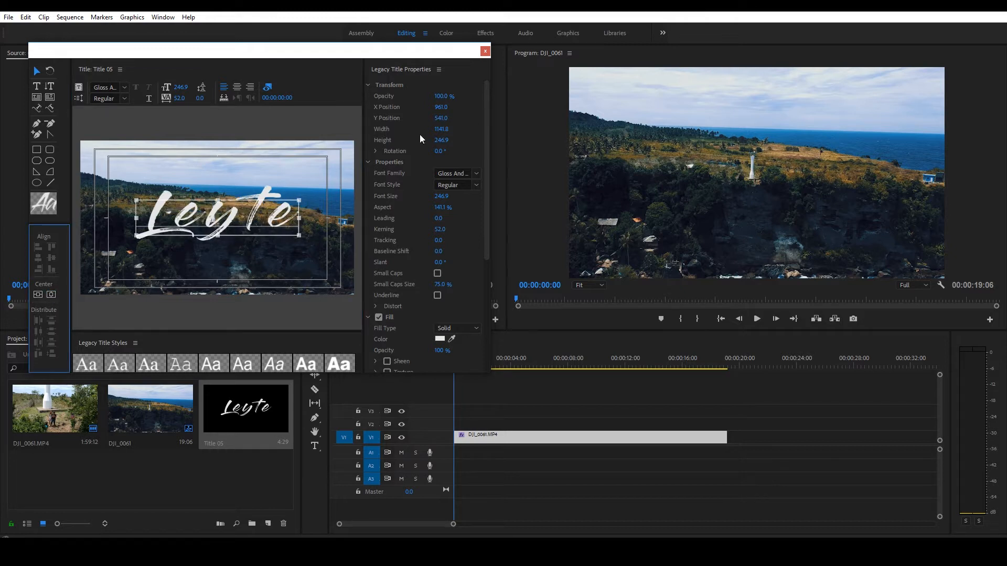
Set the title text's fill colour to blue 1AA3E3
click(441, 340)
click(532, 302)
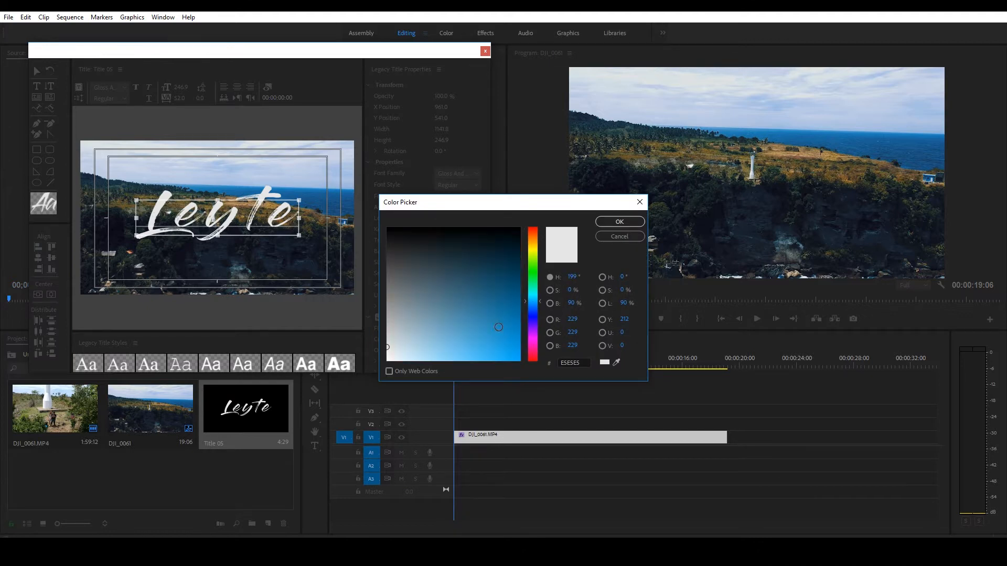
click(505, 343)
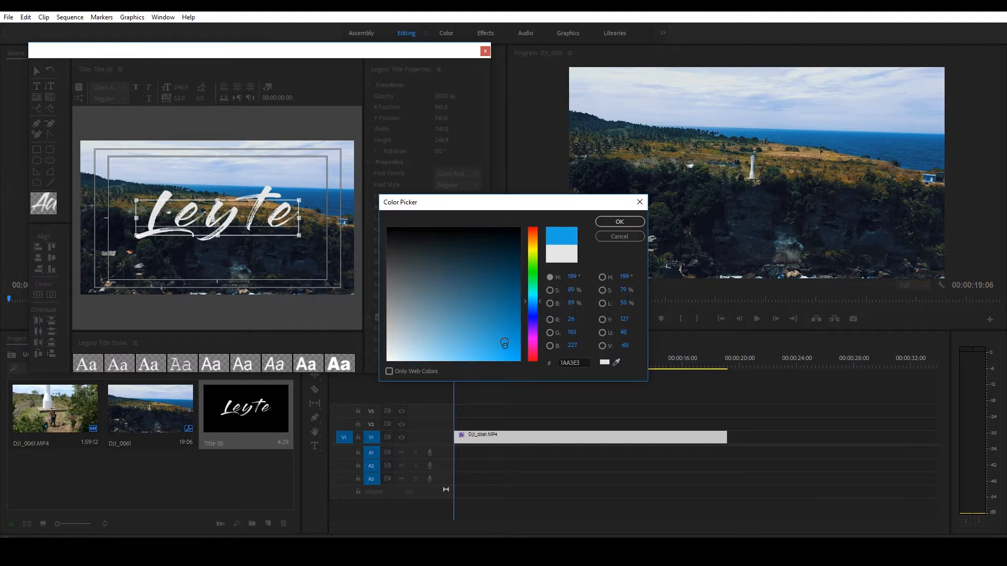
click(619, 221)
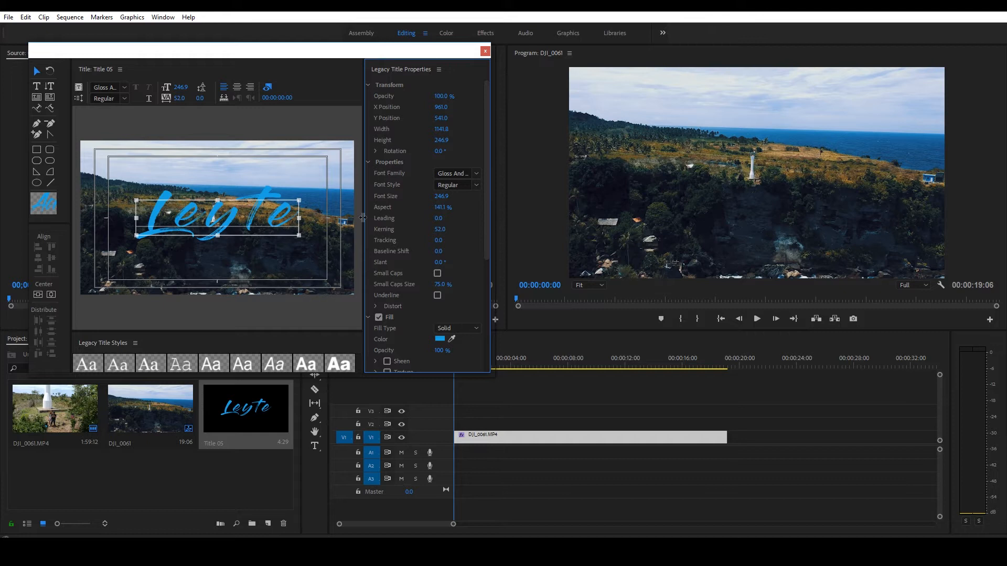
Change the title text's fill colour to the light cyan 7DEAEB
click(439, 339)
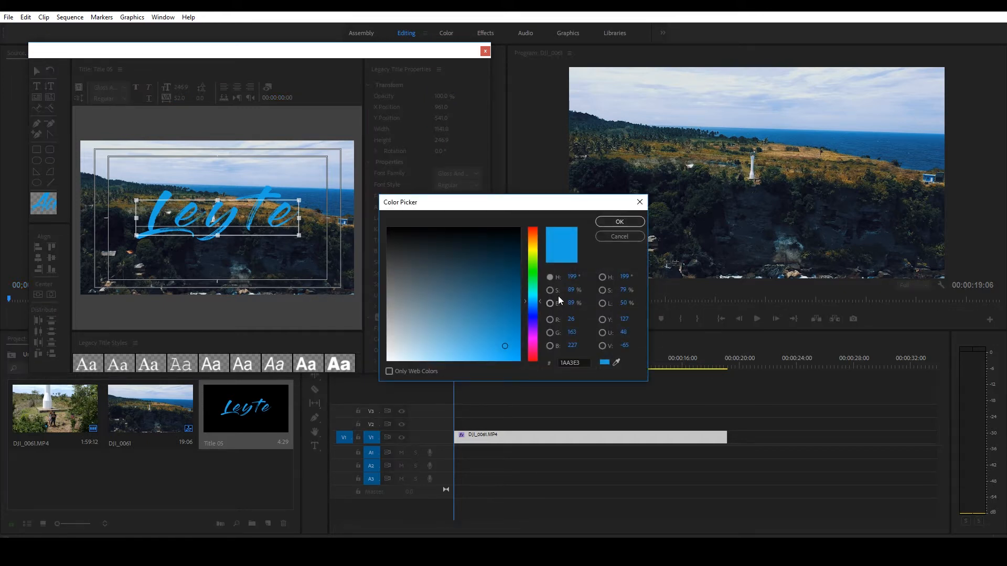
mouse_move(536, 295)
mouse_down()
mouse_move(534, 307)
mouse_move(534, 293)
mouse_up()
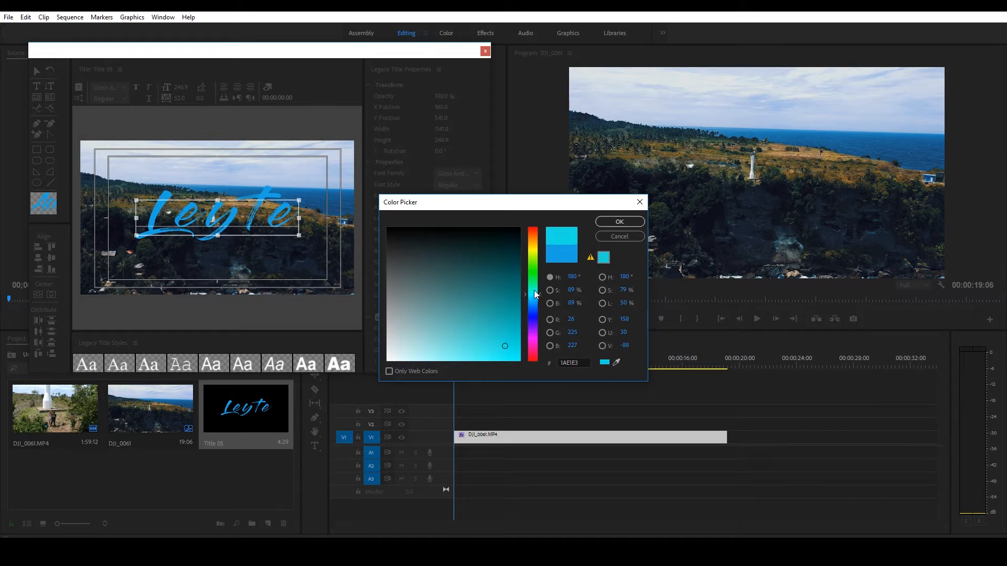
click(478, 341)
click(468, 302)
click(450, 327)
click(478, 346)
click(449, 350)
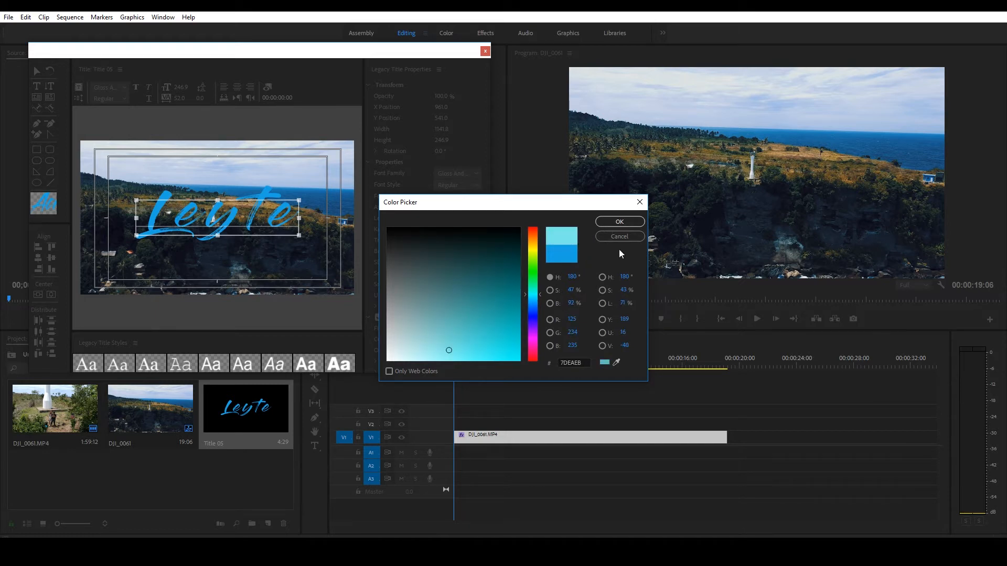
click(620, 222)
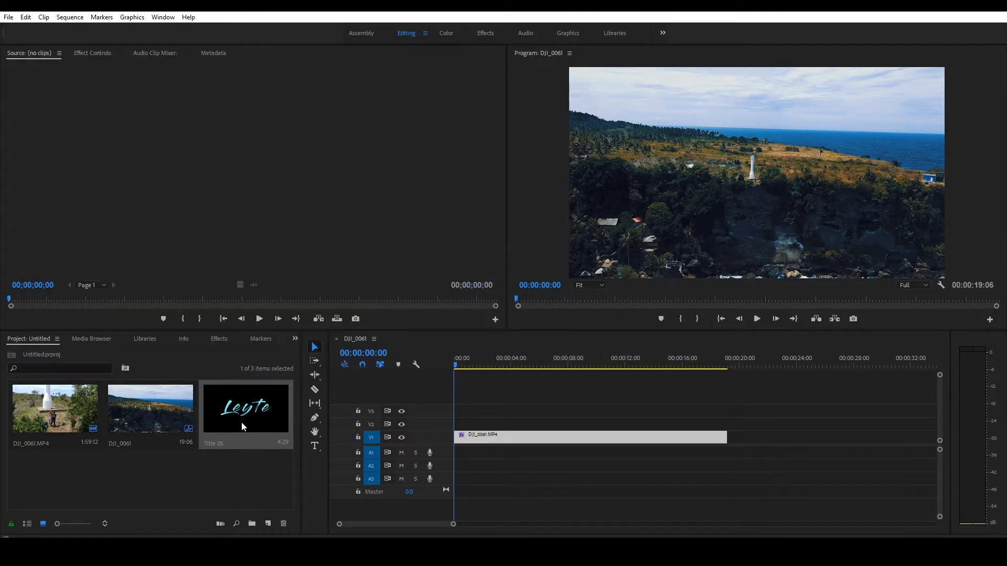
Place the title on track V2 about one second into the sequence and preview it at 00:00:01:13
drag(241, 423, 459, 427)
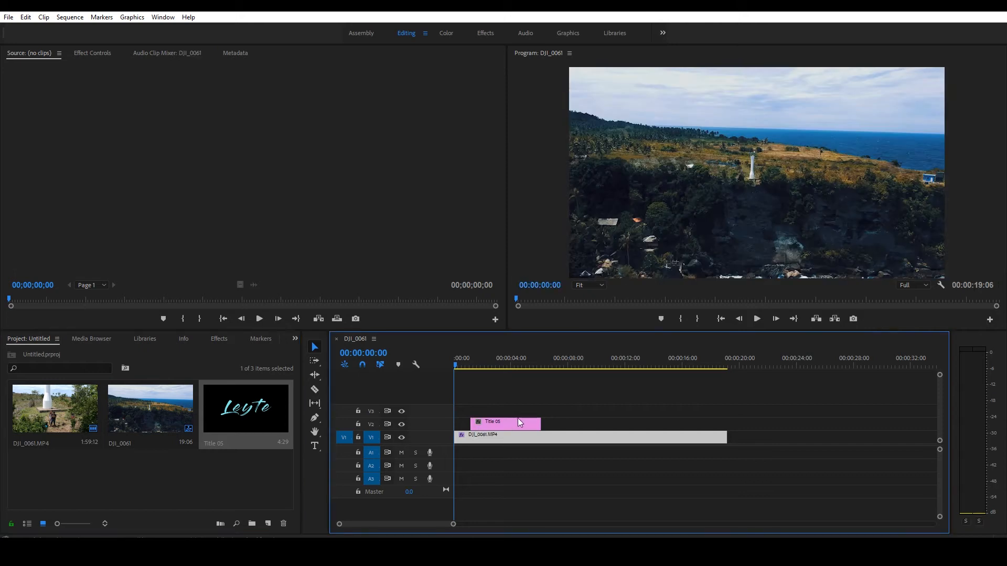
drag(460, 363, 475, 365)
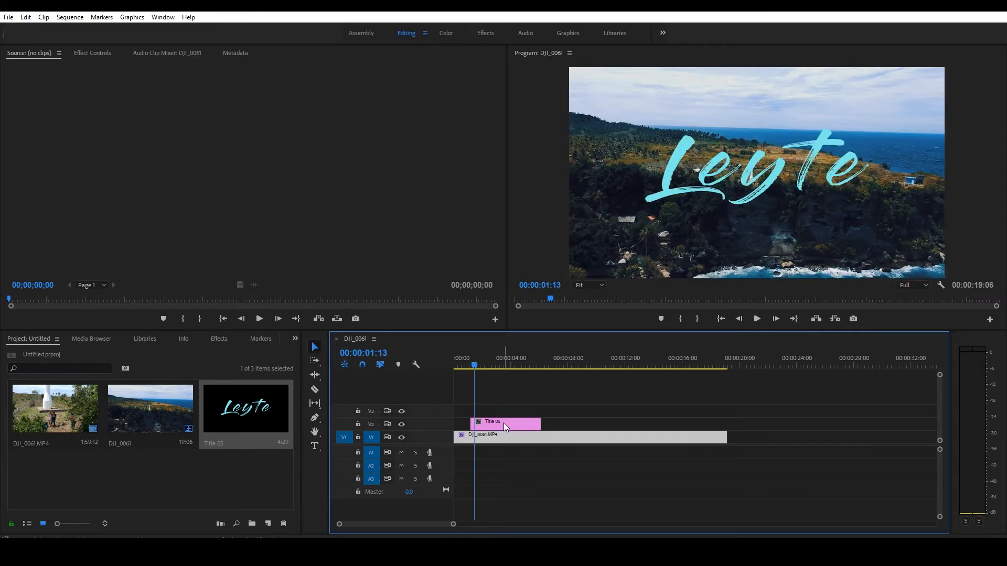
click(506, 425)
Create a 1920 x 1080 transparent video and place it on track V3 directly above the title clip
click(268, 524)
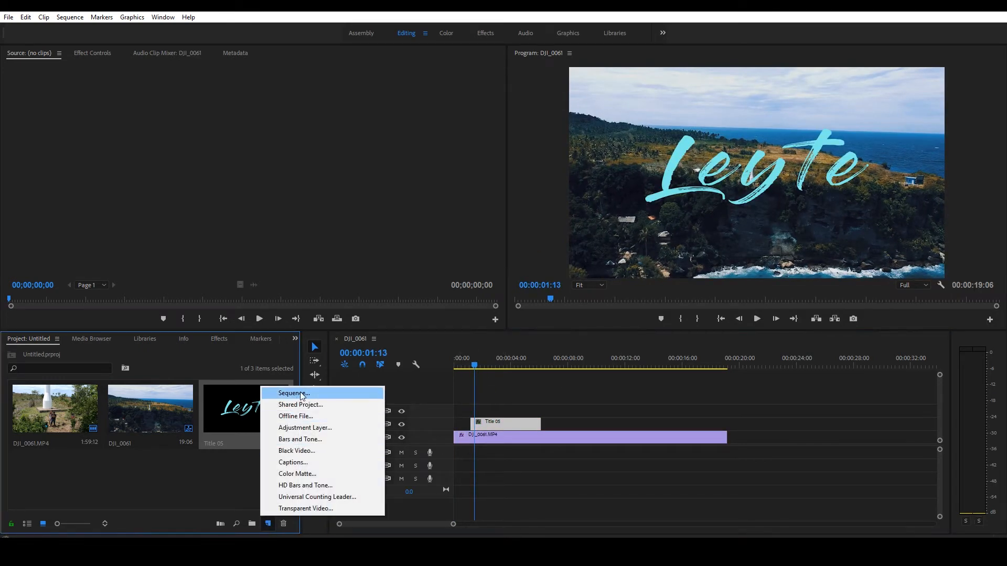
click(322, 511)
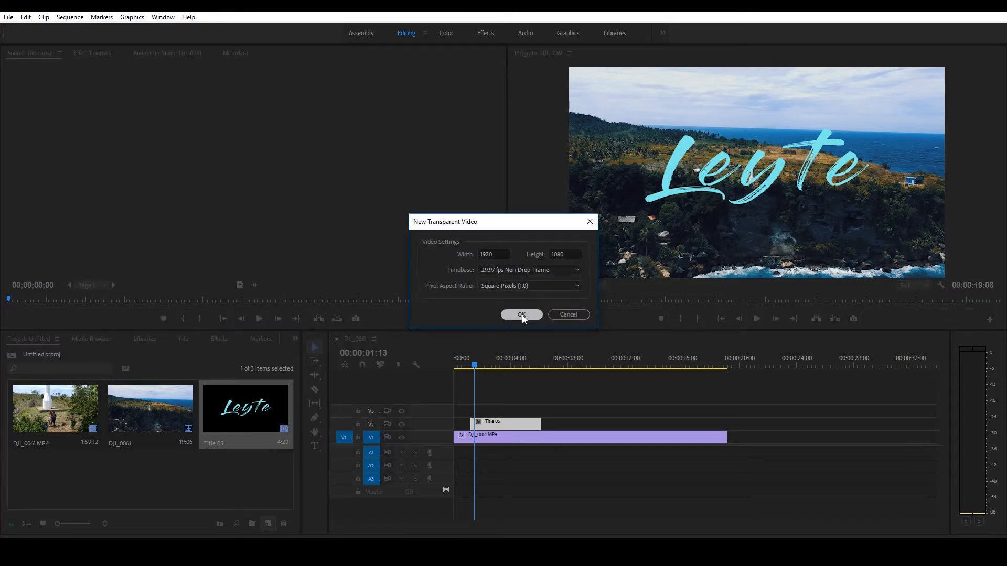
click(522, 314)
drag(46, 494, 477, 417)
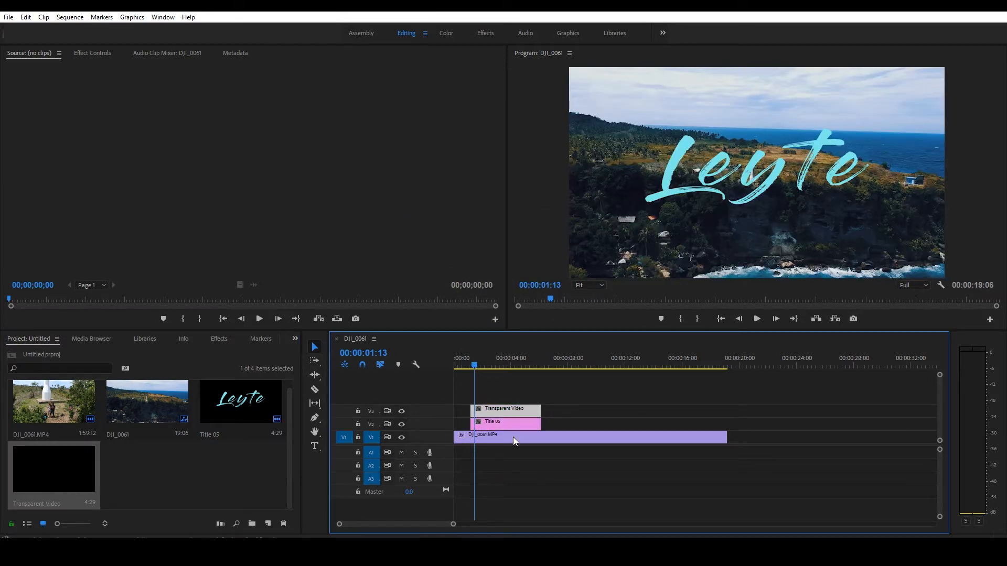
Search the effects for "writ" and apply Write-on to the Transparent Video clip
click(294, 338)
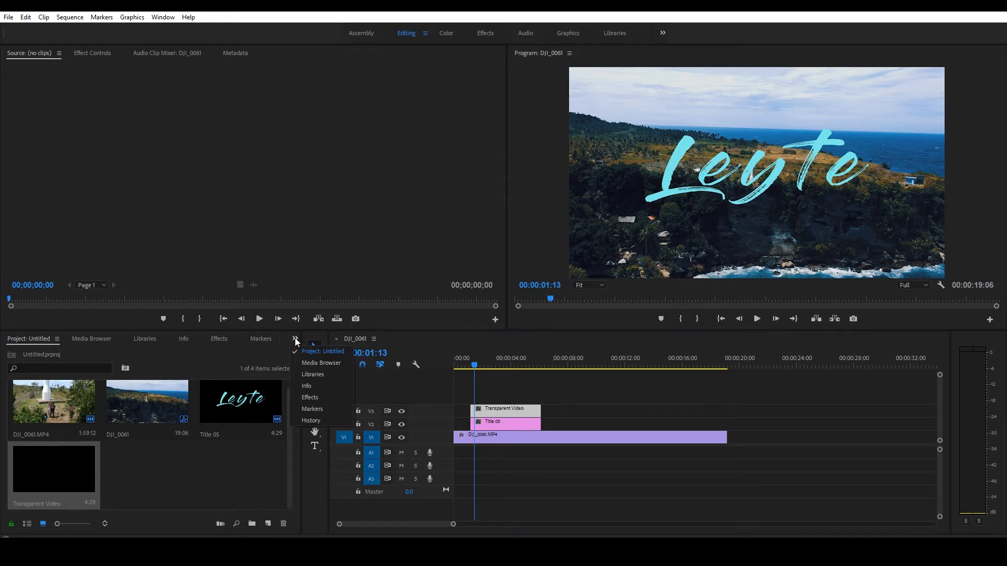
click(310, 397)
click(68, 354)
text(wio)
key(BackSpace)
text(r)
key(BackSpace)
key(BackSpace)
text(rit)
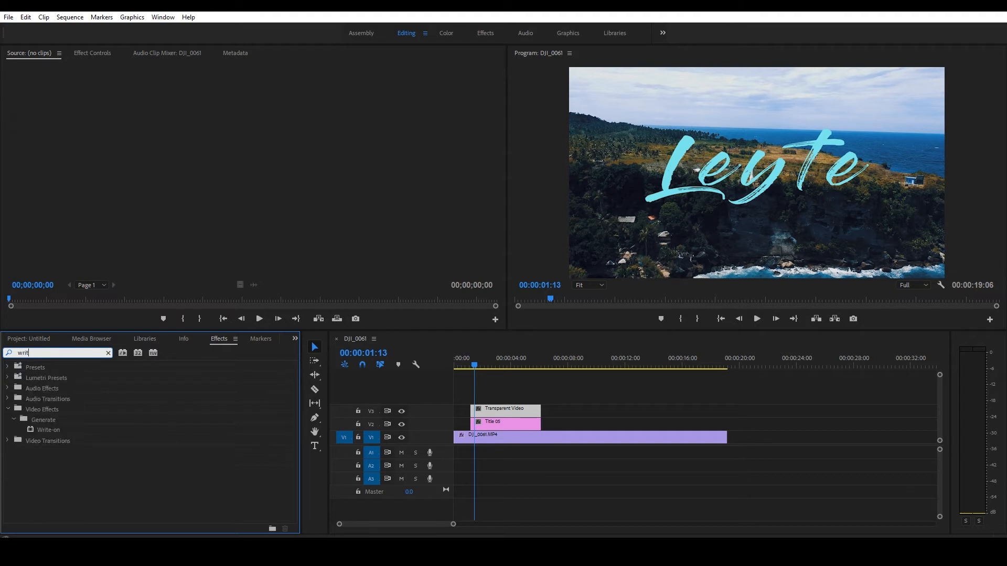
drag(46, 431, 492, 411)
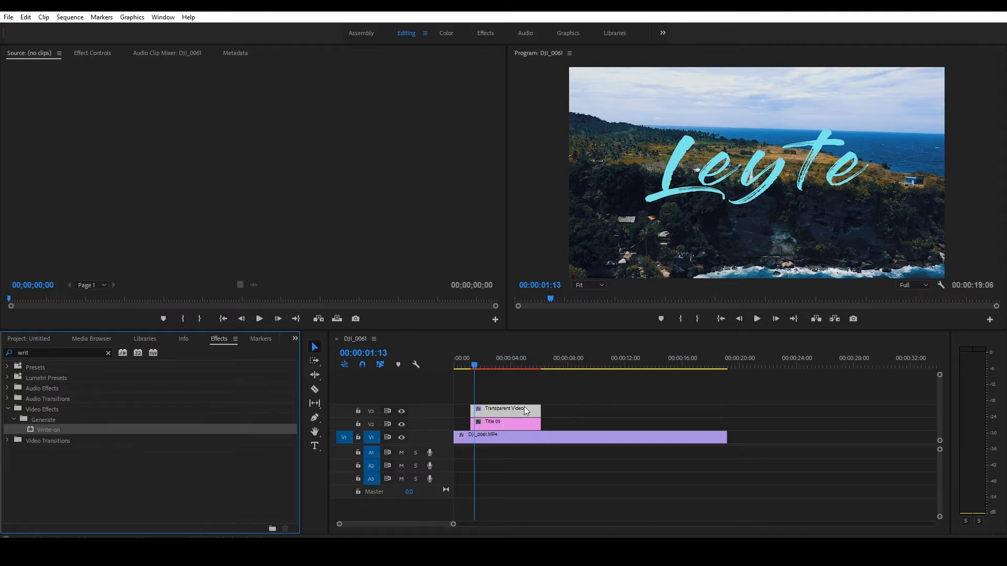
Set the brush size of the Transparent Video clip's Write-on effect to 30
click(99, 54)
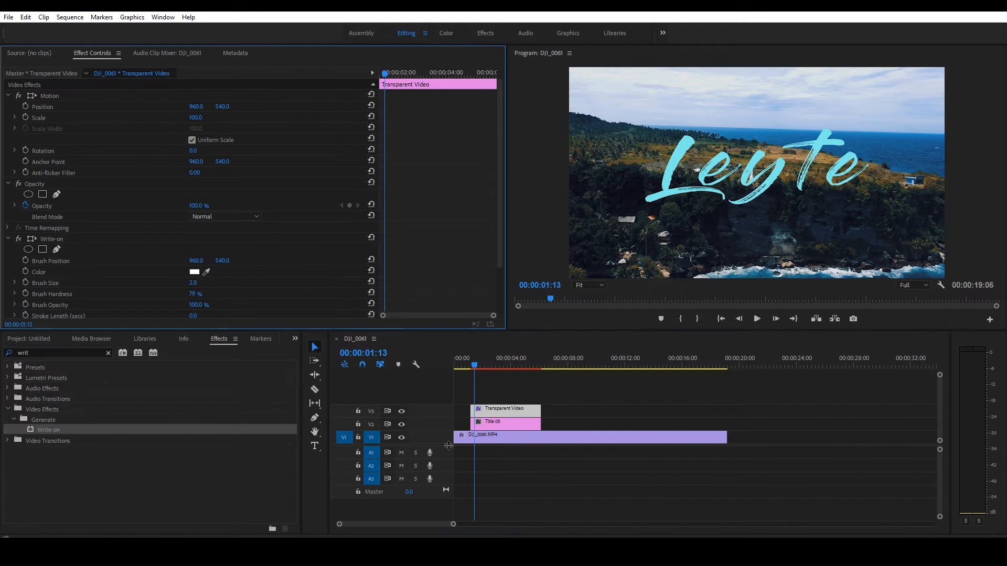
click(521, 410)
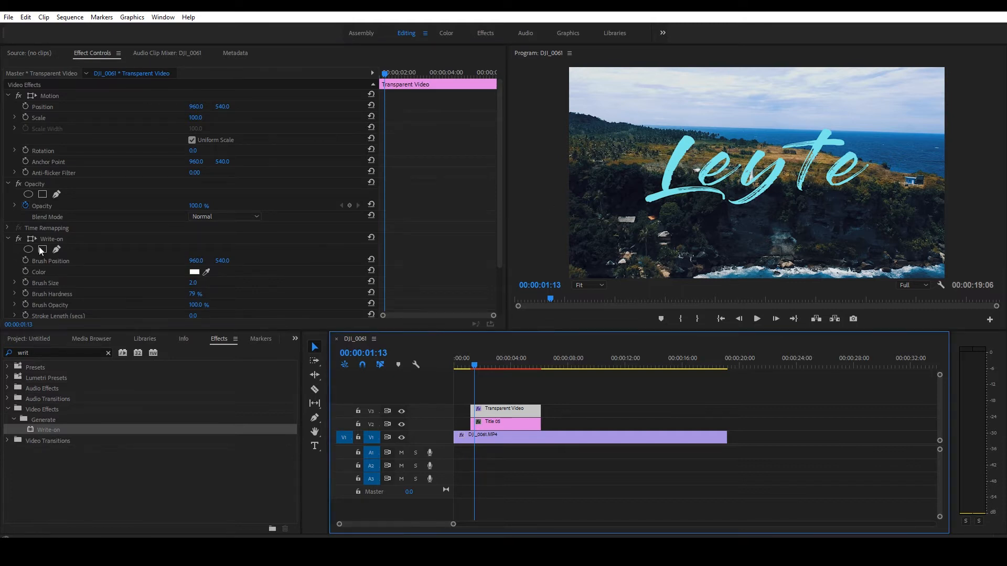
drag(502, 103, 499, 150)
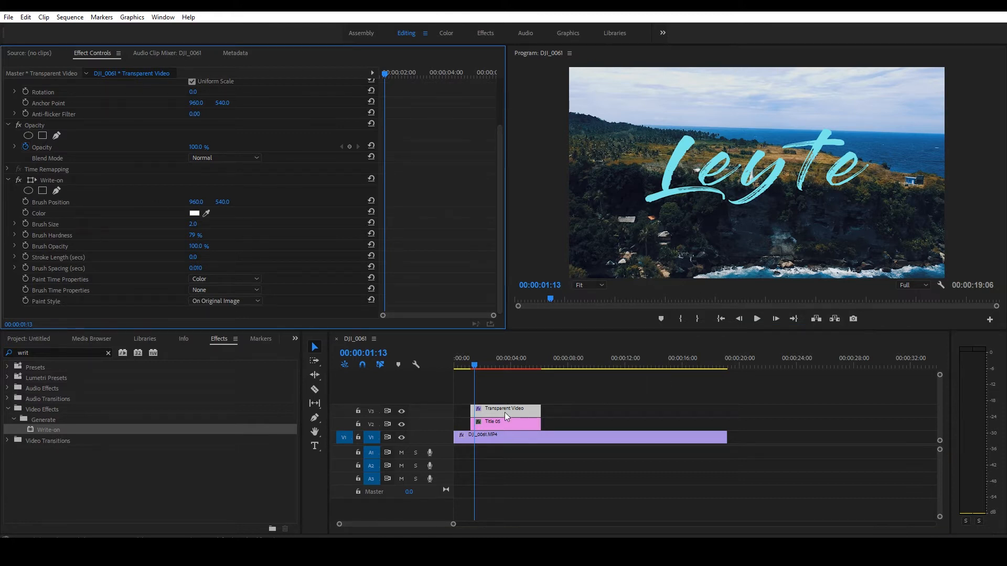
click(51, 181)
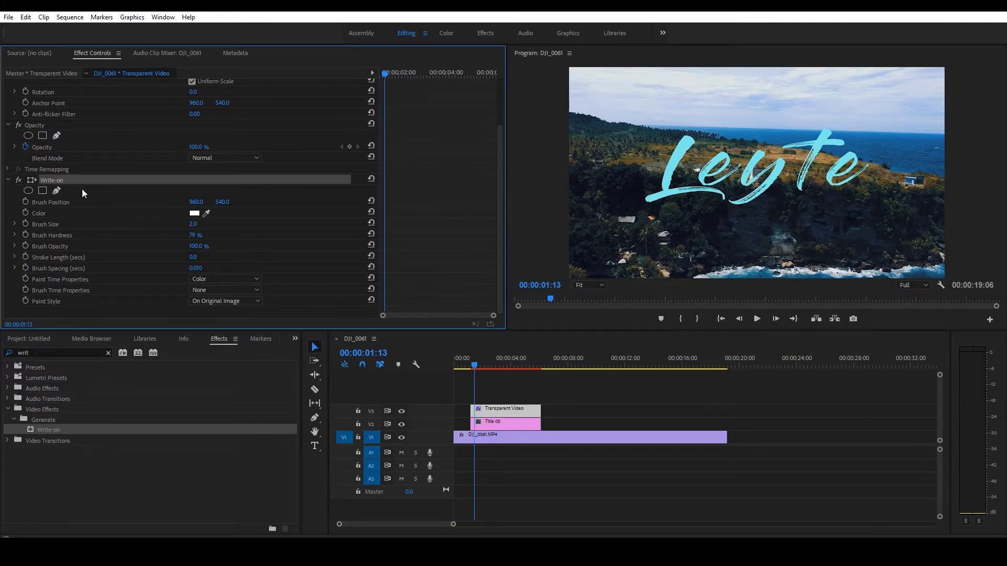
click(193, 223)
text(30)
key(Return)
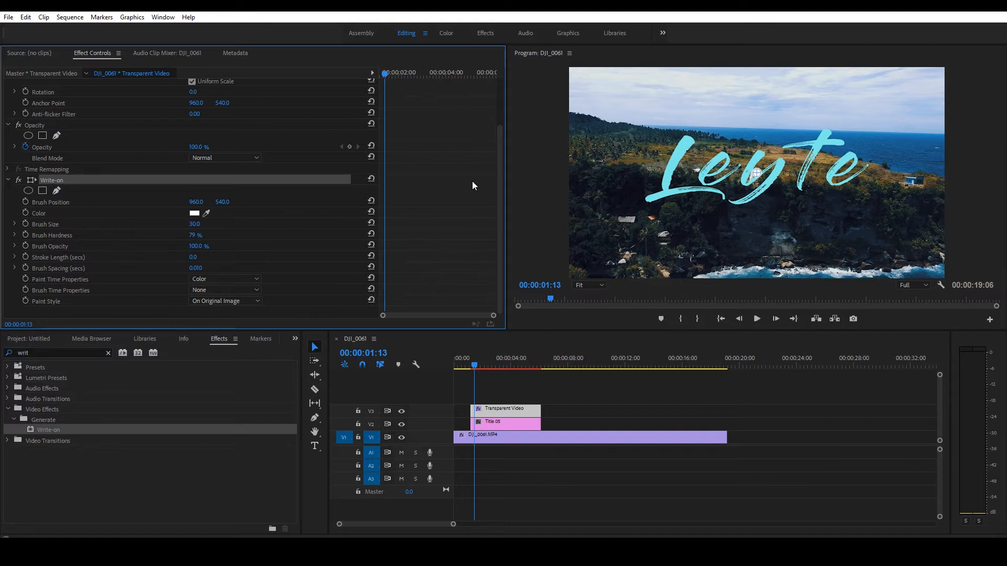
Set the Write-on stroke length to 4 seconds and the brush spacing to 0.001 seconds
click(584, 288)
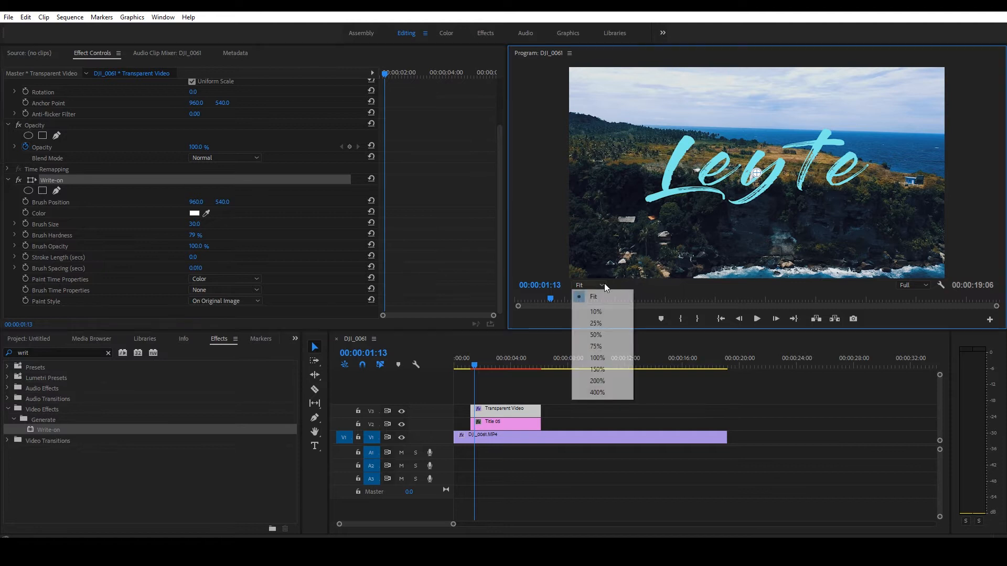
click(595, 337)
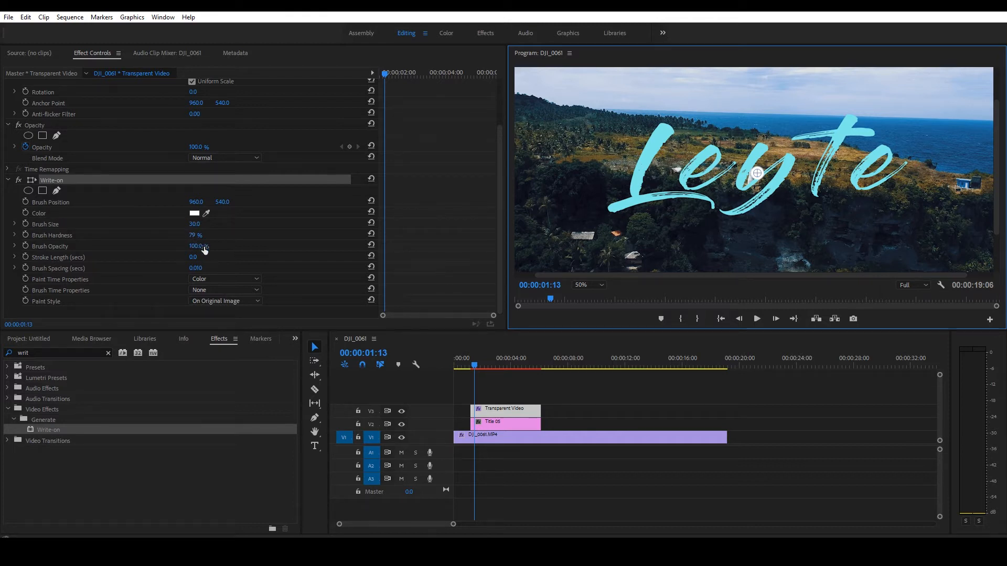
click(194, 257)
text(4)
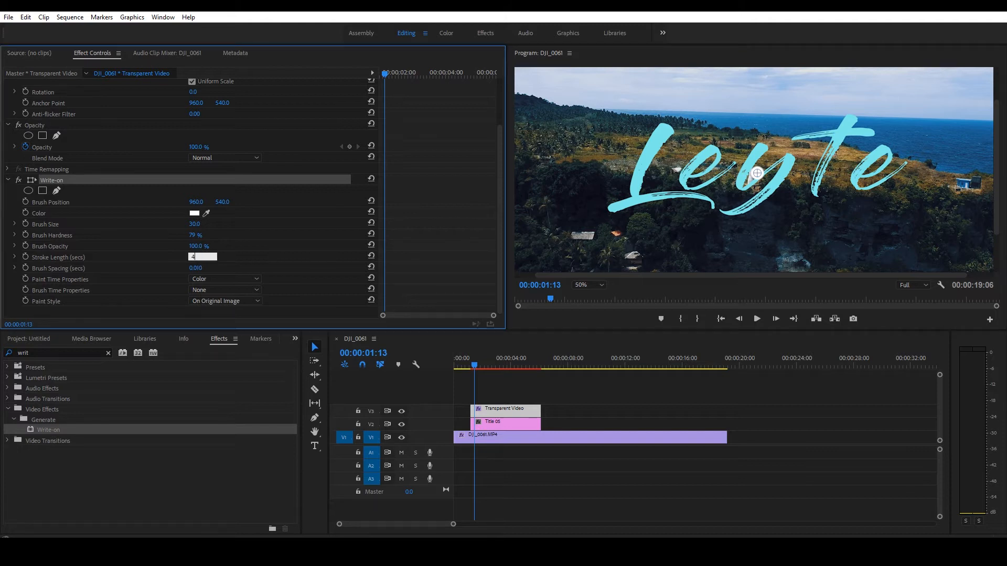
click(209, 269)
text(0.0)
Move the playhead to the start of the title and transparent video clips at 00:00:01:06
click(382, 74)
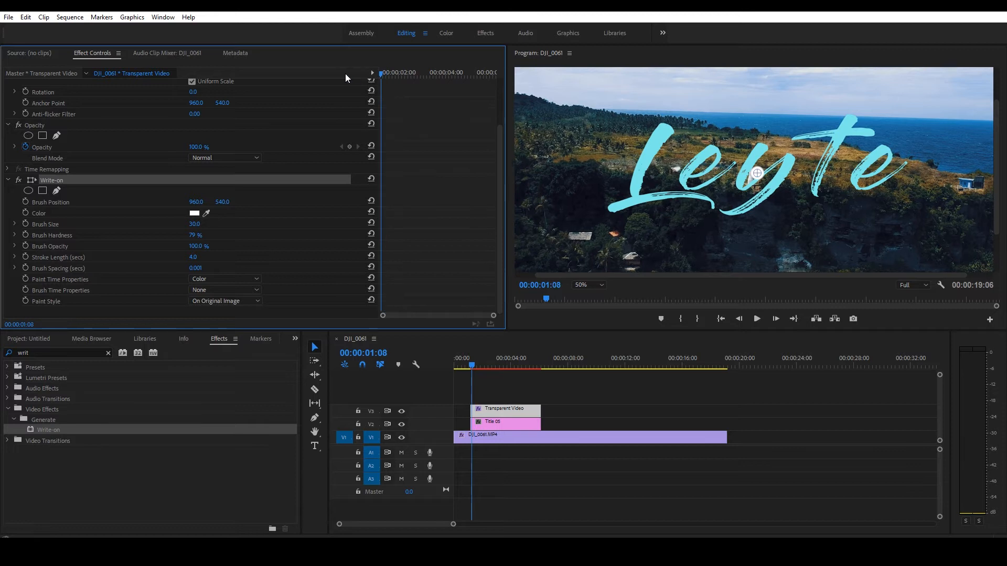
key(Left)
key(Left)
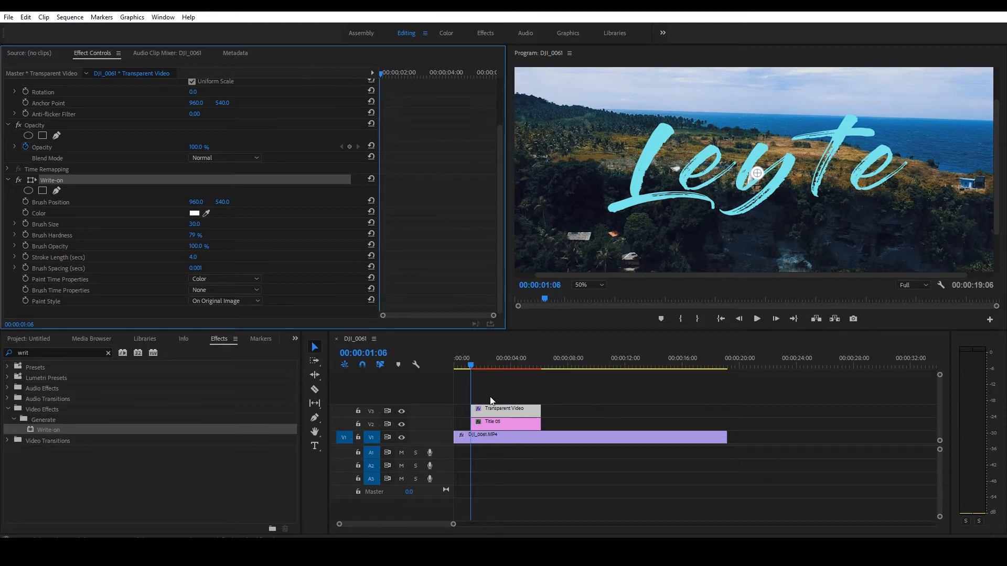
drag(452, 525, 429, 531)
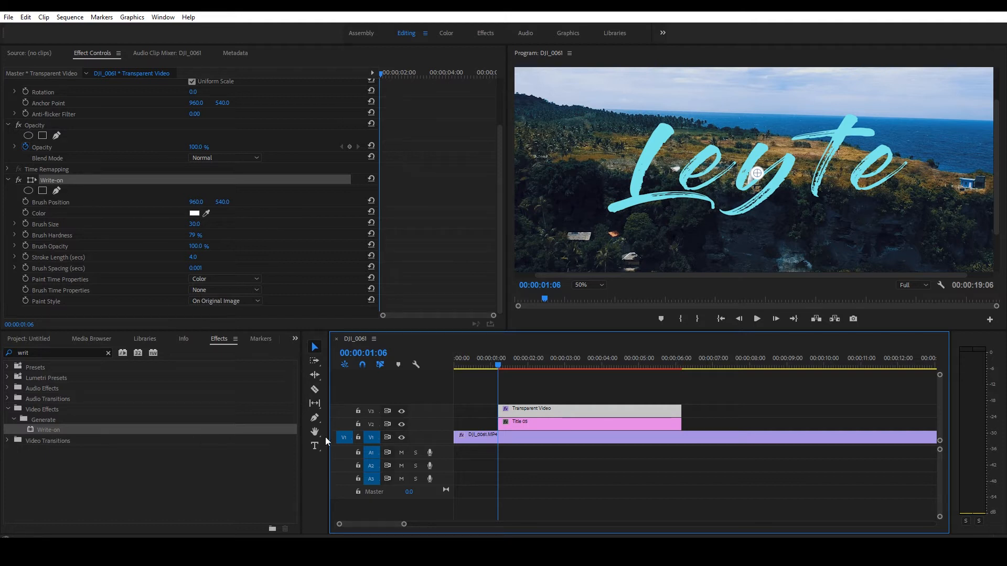
Extend the Transparent Video and Title 05 clips so both end at about 00:00:08 on the timeline
drag(405, 529, 470, 532)
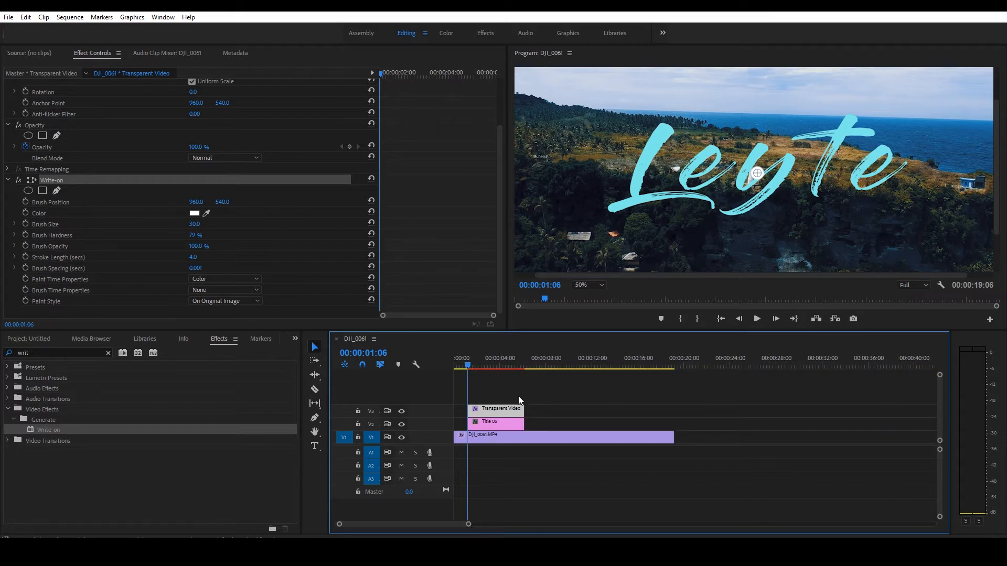
drag(524, 409, 538, 425)
click(488, 363)
drag(493, 364, 468, 374)
drag(538, 410, 555, 423)
Enable brush position keyframing at 00:00:01:06 and place the Write-on brush at the upper tip of the L
drag(388, 71, 352, 76)
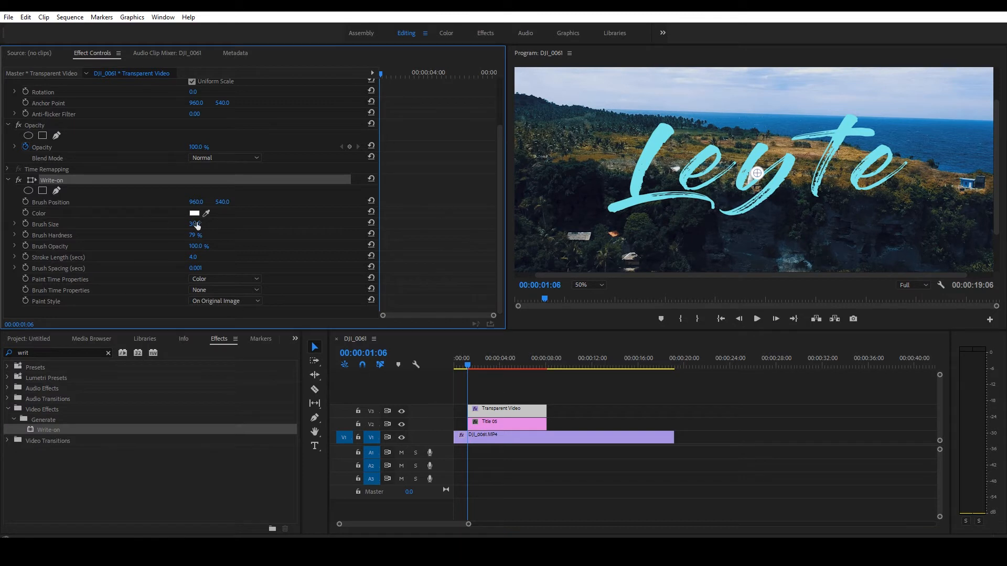
click(26, 202)
click(53, 180)
mouse_move(757, 175)
mouse_down()
mouse_move(688, 151)
mouse_move(668, 130)
mouse_up()
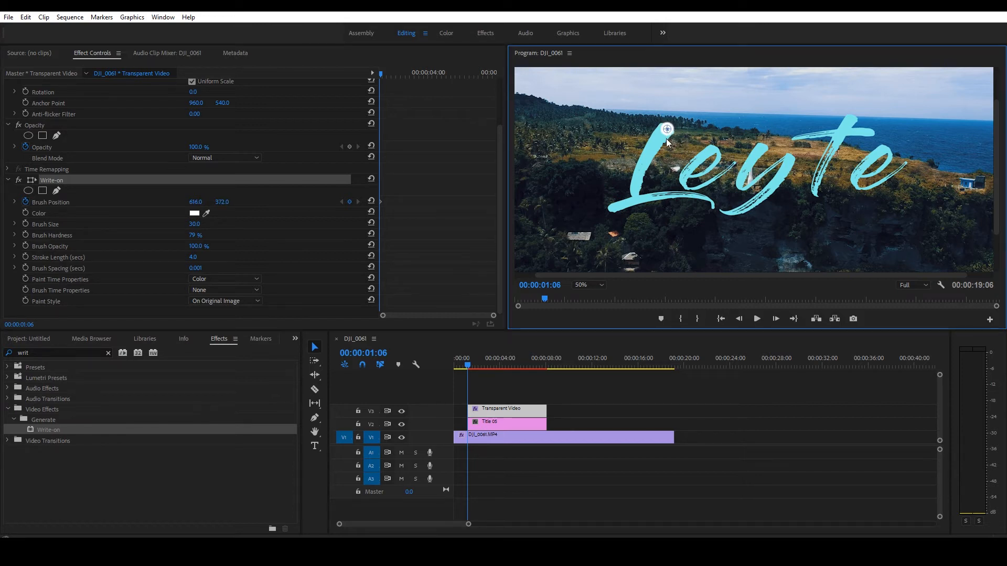
Set the Write-on brush size to 35 and refine the starting brush position to 620, 364 on the L's tip
click(194, 224)
text(34)
key(Return)
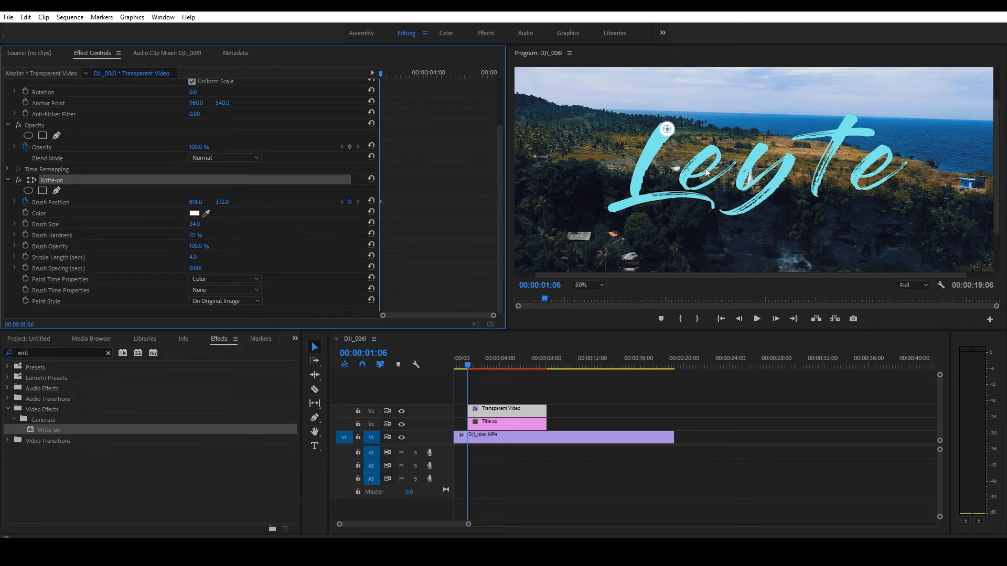
drag(666, 133, 664, 127)
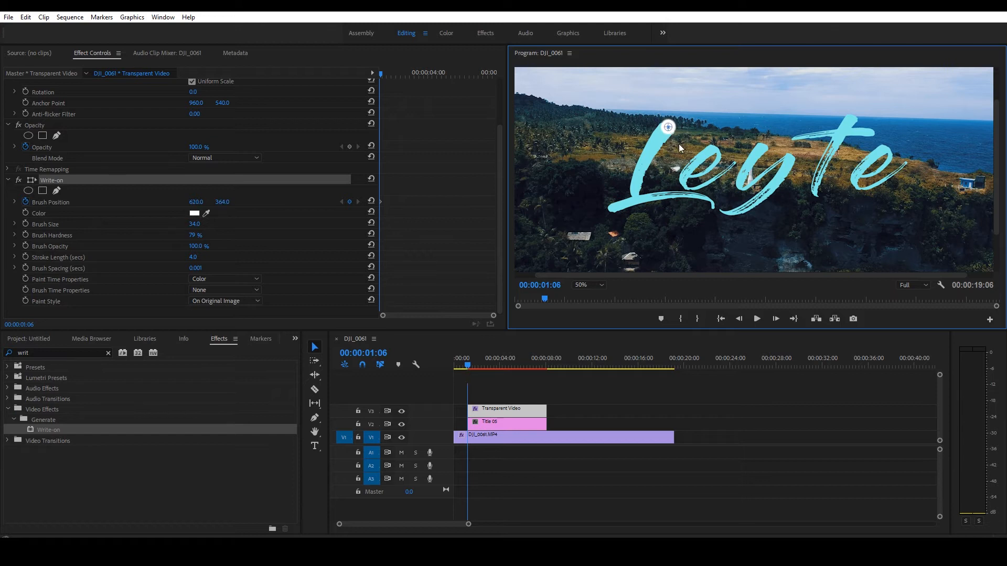
click(194, 224)
text(35)
key(Return)
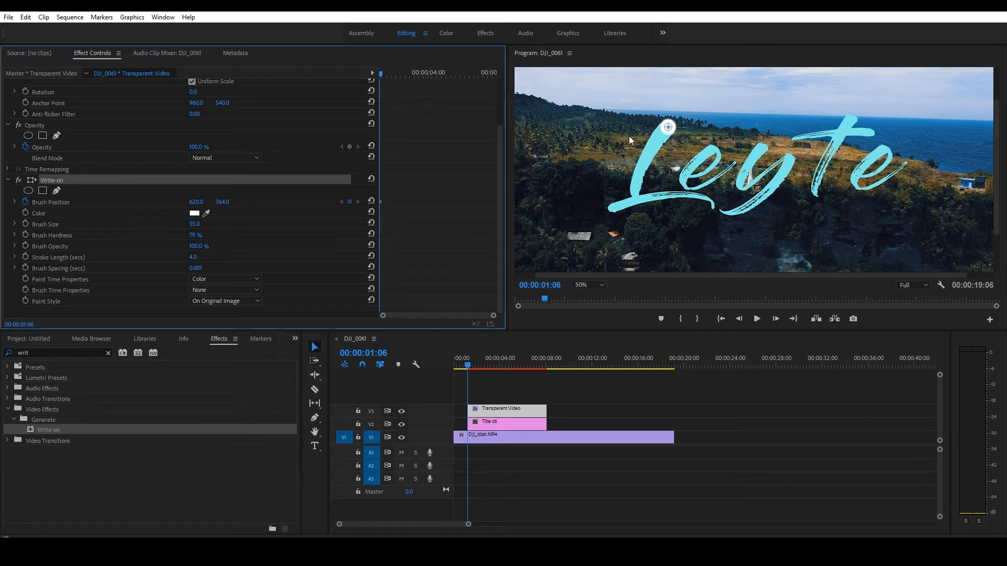
Keyframe the brush position frame by frame down the upper half of the L's stem, up to about 00:00:01:11
key(Right)
drag(669, 127, 663, 133)
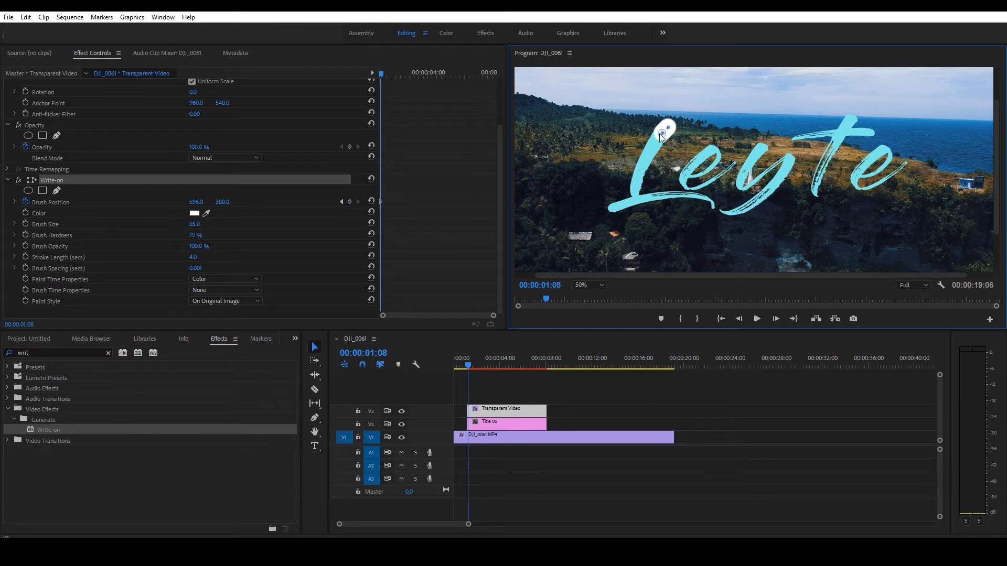
key(Right)
drag(662, 138, 655, 146)
key(Right)
key(Right)
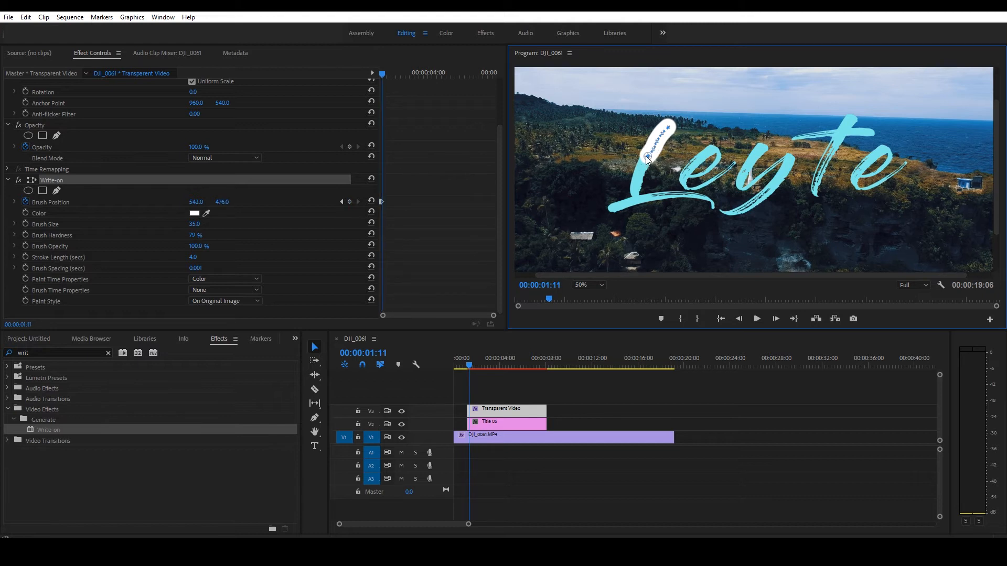
Continue keyframing the brush down the lower half of the L's stem to its base at 00:00:01:17
key(Right)
drag(645, 166, 643, 169)
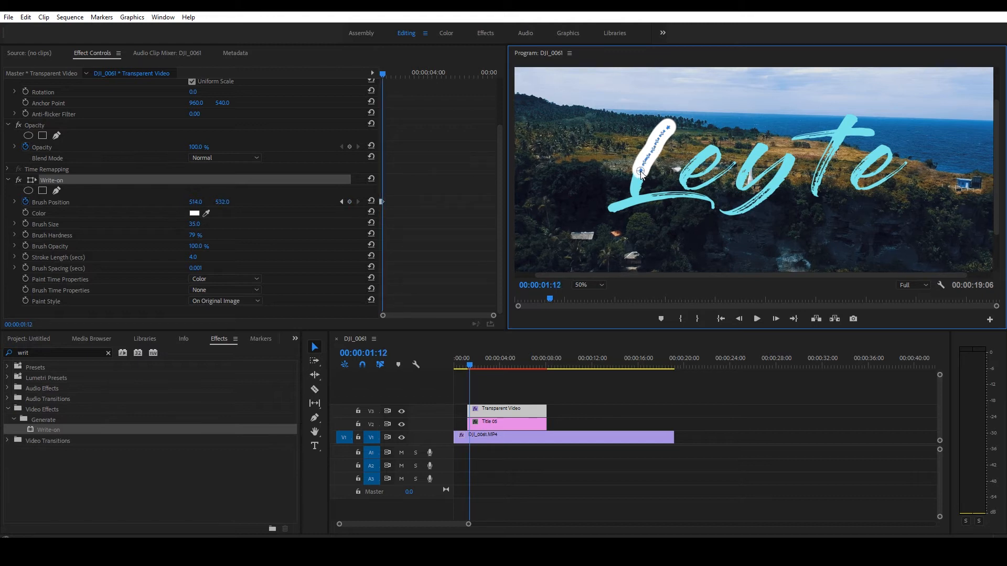
key(Right)
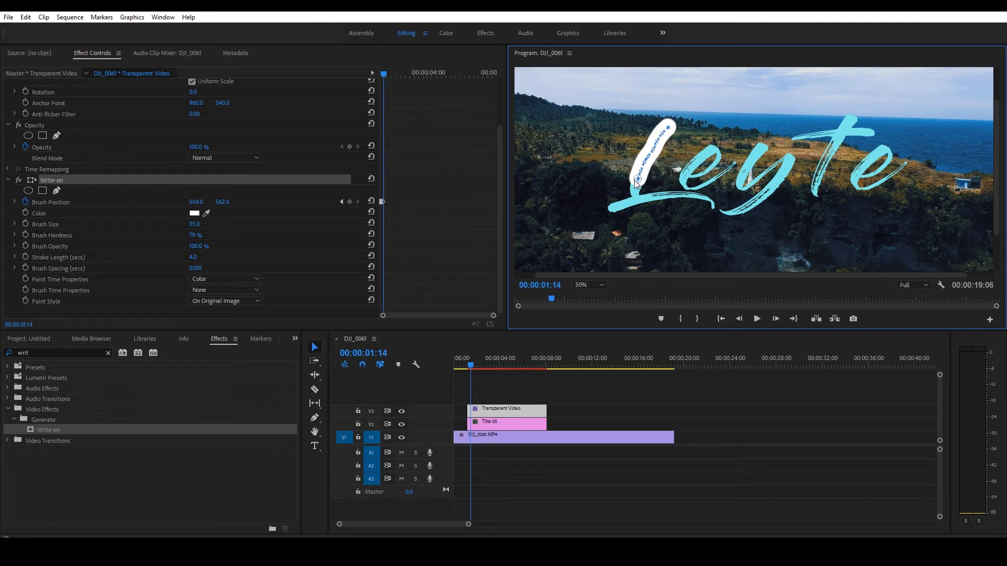
key(Right)
drag(636, 187, 636, 193)
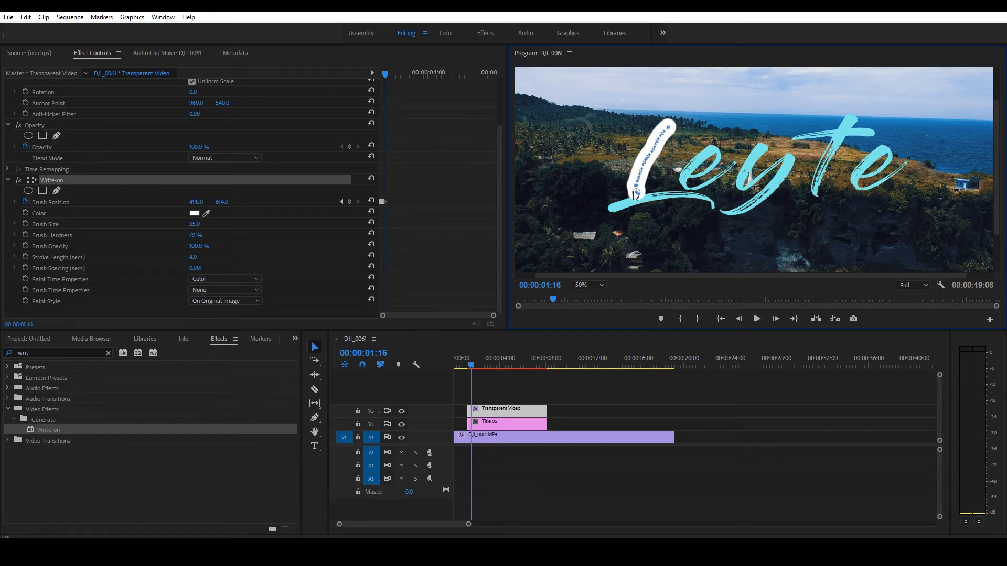
drag(635, 196, 637, 203)
key(Right)
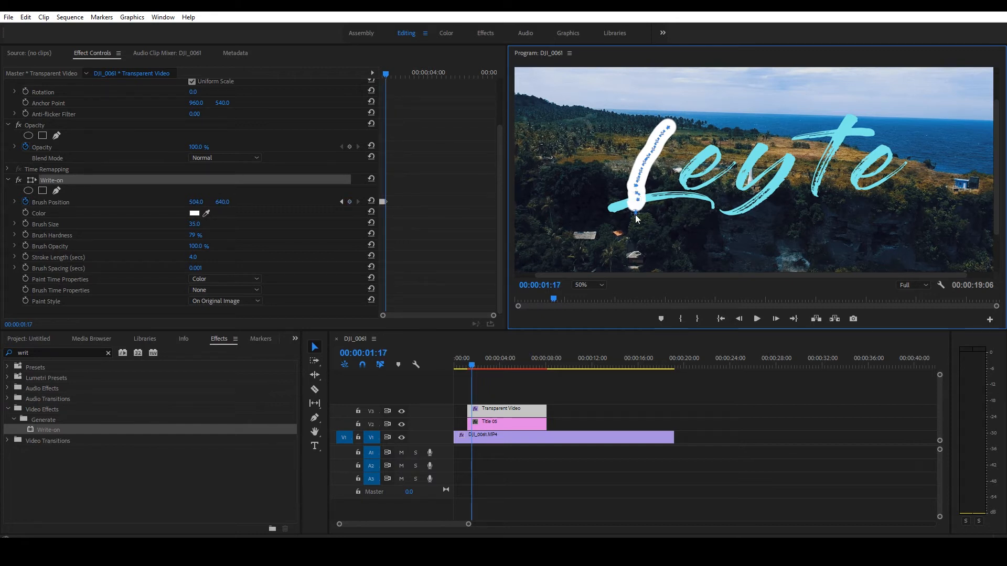
Keyframe the brush frame by frame along the L's base stroke and on to the start of the first e
key(Right)
mouse_move(635, 217)
mouse_down()
mouse_move(615, 214)
mouse_move(643, 201)
mouse_move(708, 204)
mouse_move(664, 213)
mouse_move(669, 172)
mouse_move(680, 172)
mouse_up()
key(Right)
key(Right)
key(Right)
key(Right)
key(Right)
key(Right)
key(Right)
key(Right)
key(Right)
key(Right)
key(Right)
key(Right)
key(Right)
key(Right)
Keyframe the brush frame by frame over the remaining letters "eyte", ending at position 1530, 512 at 00:00:05:25
mouse_move(680, 172)
mouse_down()
mouse_move(716, 163)
mouse_move(717, 148)
mouse_move(687, 173)
mouse_move(695, 192)
mouse_move(721, 176)
mouse_move(747, 131)
mouse_move(766, 147)
mouse_move(749, 187)
mouse_move(792, 158)
mouse_move(745, 212)
mouse_move(727, 216)
mouse_move(740, 184)
mouse_move(789, 138)
mouse_move(869, 134)
mouse_move(866, 113)
mouse_move(836, 141)
mouse_move(816, 196)
mouse_move(893, 150)
mouse_move(883, 148)
mouse_move(854, 183)
mouse_move(881, 192)
mouse_move(906, 173)
mouse_up()
key(Right)
key(Right)
key(Right)
key(Right)
key(Right)
key(Right)
key(Right)
key(Right)
key(Right)
key(Right)
key(Right)
key(Right)
key(Right)
key(Right)
key(Right)
key(Right)
key(Right)
key(Right)
key(Right)
key(Right)
key(Right)
key(Right)
key(Right)
key(Right)
key(Right)
key(Right)
key(Right)
key(Right)
key(Right)
key(Right)
key(Right)
key(Right)
key(Right)
key(Right)
key(Right)
key(Right)
key(Right)
key(Right)
key(Right)
key(Right)
key(Right)
key(Right)
key(Right)
key(Right)
key(Right)
key(Right)
key(Right)
key(Right)
key(Right)
key(Right)
key(Right)
key(Right)
key(Right)
key(Right)
key(Right)
key(Right)
key(Right)
key(Right)
key(Right)
key(Right)
key(Right)
key(Right)
key(Right)
key(Right)
key(Right)
key(Right)
key(Right)
key(Right)
key(Right)
key(Right)
key(Right)
key(Right)
key(Right)
key(Right)
key(Right)
key(Right)
key(Right)
key(Right)
key(Right)
key(Right)
key(Right)
key(Right)
key(Right)
key(Right)
key(Right)
key(Right)
key(Right)
key(Right)
key(Right)
key(Right)
key(Right)
key(Right)
key(Right)
key(Right)
key(Right)
key(Right)
key(Right)
key(Right)
key(Right)
key(Right)
key(Right)
Set the Write-on stroke length to 5 seconds, check the painted strokes, and leave the playhead at 00:00:06:03
click(205, 256)
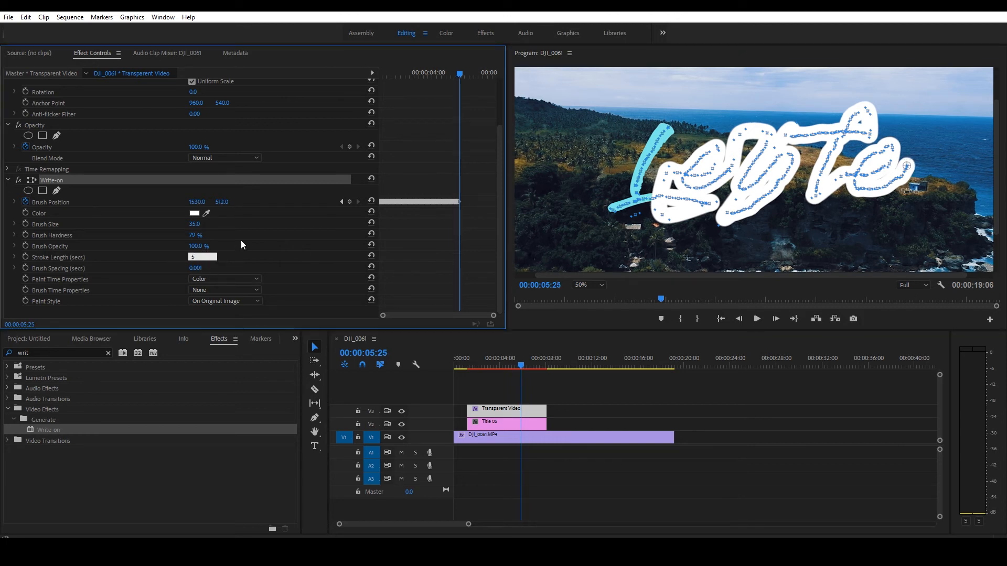
key(Return)
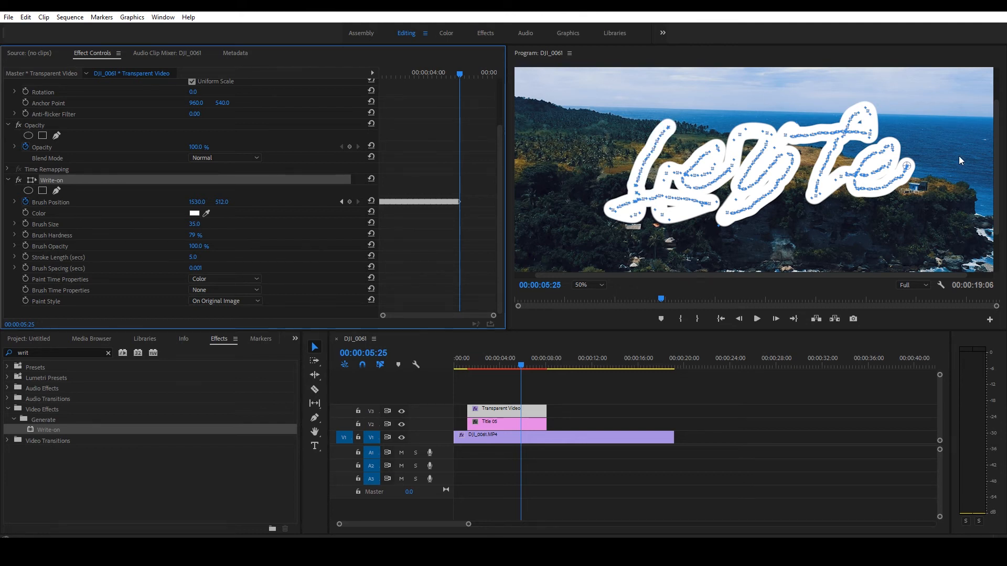
drag(520, 368, 499, 367)
click(524, 371)
Search the effects for "trac", apply Track Matte Key to the Title 05 clip, and set its matte to Video 3
click(497, 422)
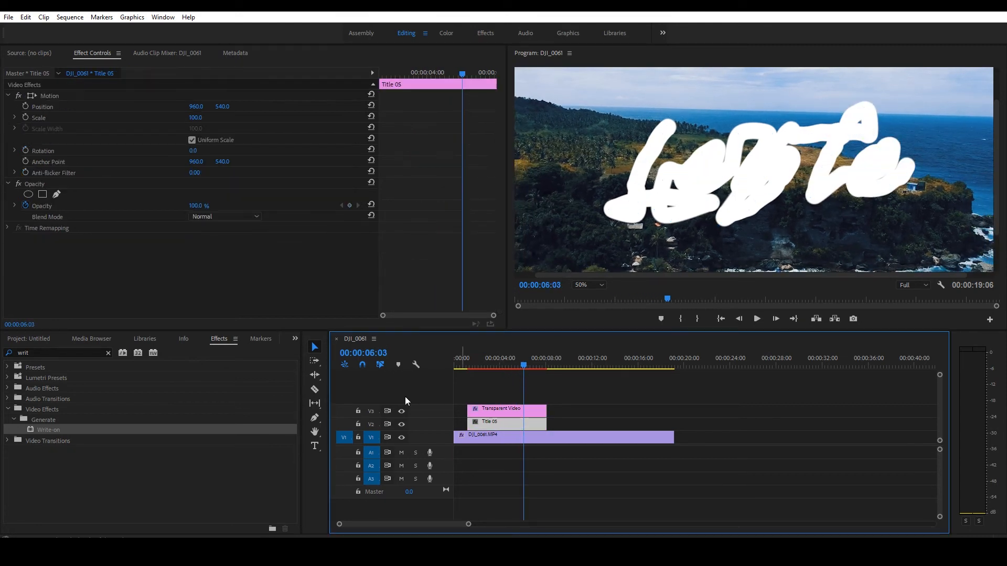
click(107, 353)
key(t)
click(87, 352)
text(trac)
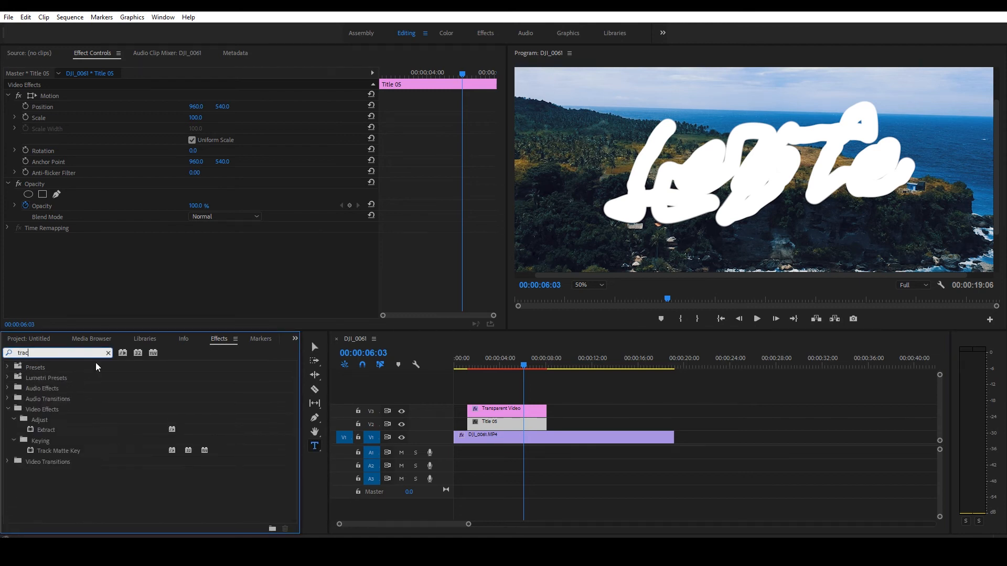
drag(67, 452, 96, 447)
drag(374, 445, 493, 429)
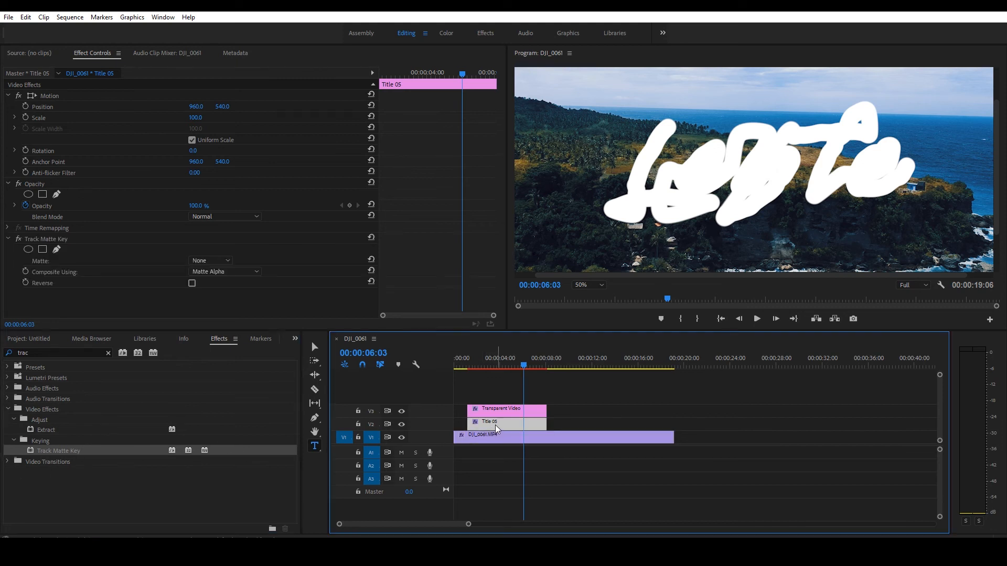
click(210, 261)
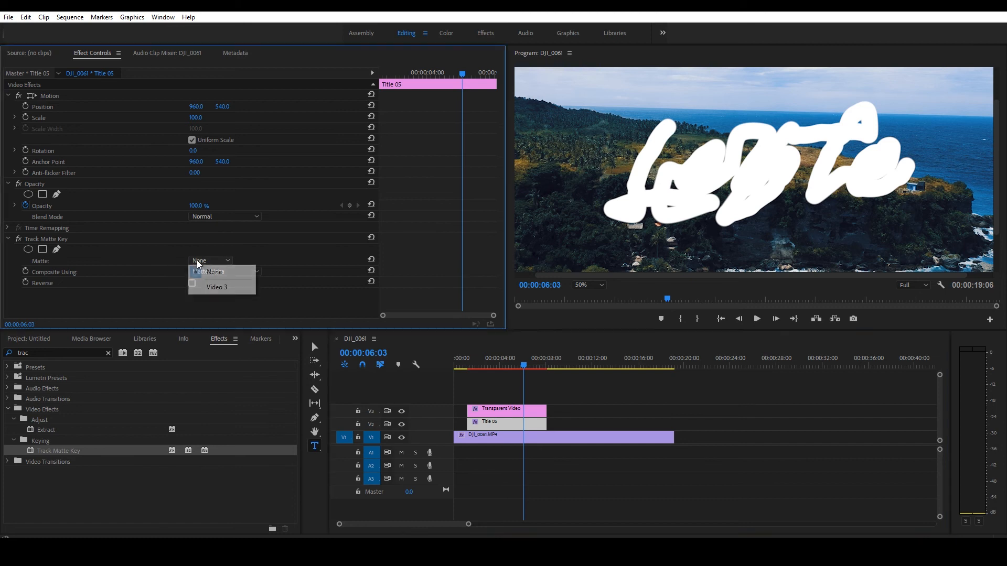
click(230, 293)
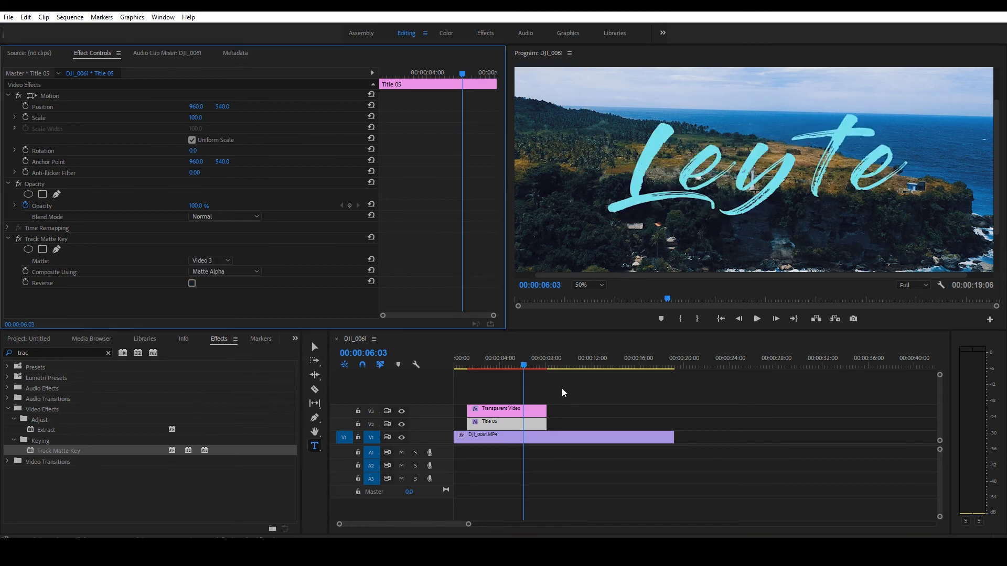
Set the Write-on stroke length of the Transparent Video clip to 7 seconds and scrub back through the lettering
mouse_move(523, 366)
mouse_down()
mouse_move(470, 369)
mouse_move(537, 381)
mouse_move(483, 385)
mouse_move(519, 389)
mouse_up()
click(519, 409)
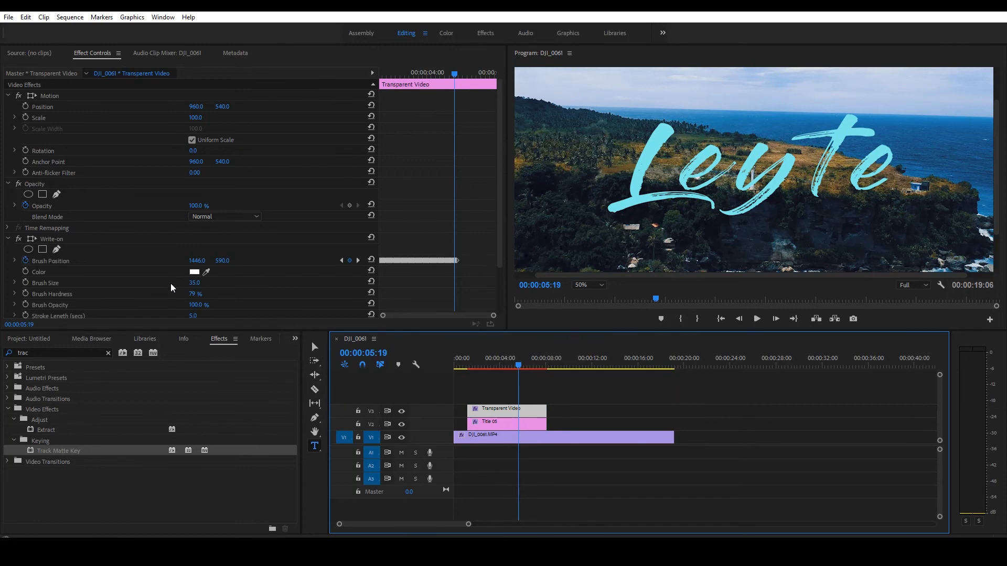
scroll(210, 281, down, 1)
click(205, 284)
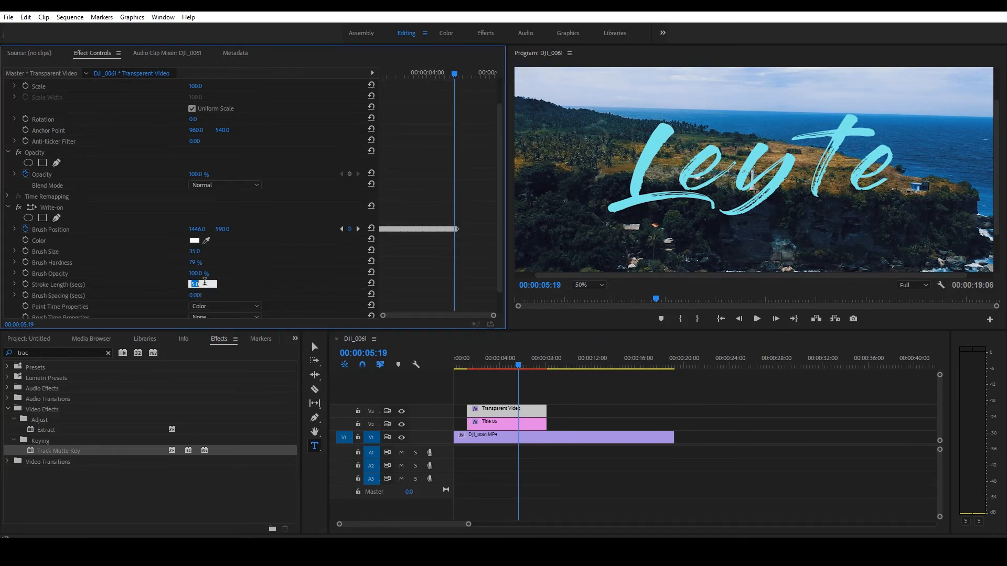
text(7)
key(Return)
mouse_move(521, 373)
mouse_down()
mouse_move(529, 370)
mouse_move(479, 370)
mouse_move(547, 388)
mouse_move(472, 388)
mouse_move(515, 389)
mouse_up()
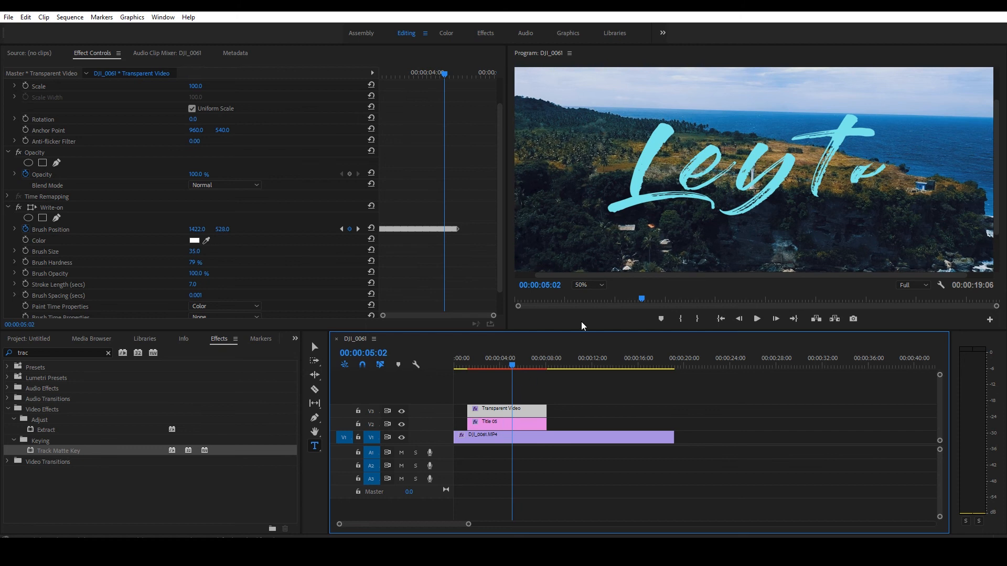
Open the Title 05 clip for editing and change the lettering's fill color to the near-white E4F8F8
double_click(525, 428)
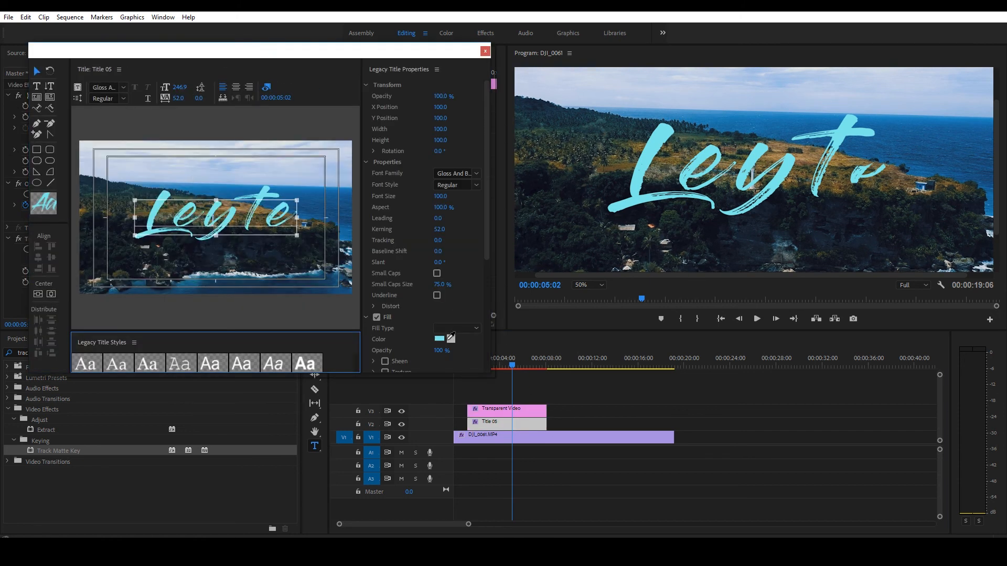
click(439, 339)
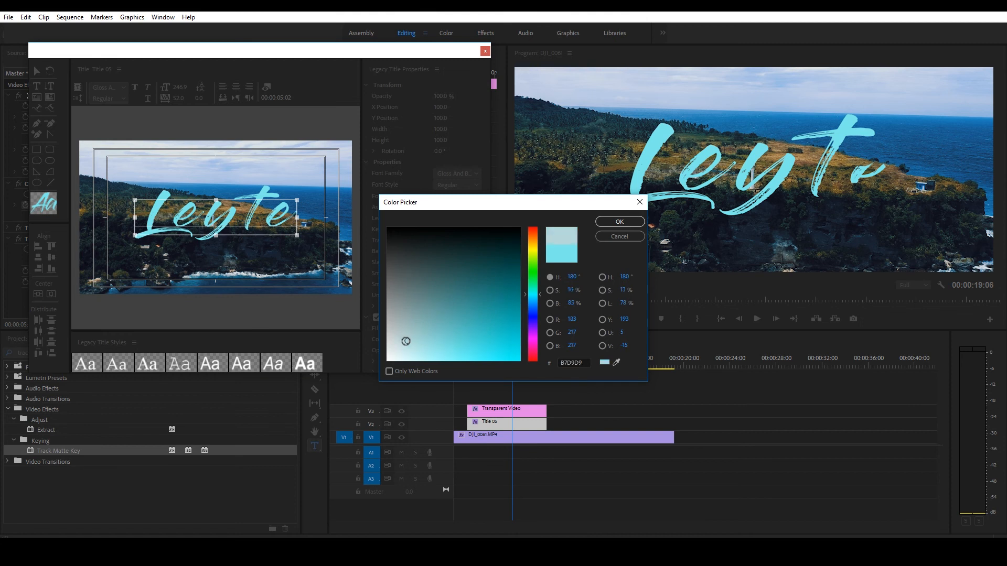
drag(403, 325, 397, 357)
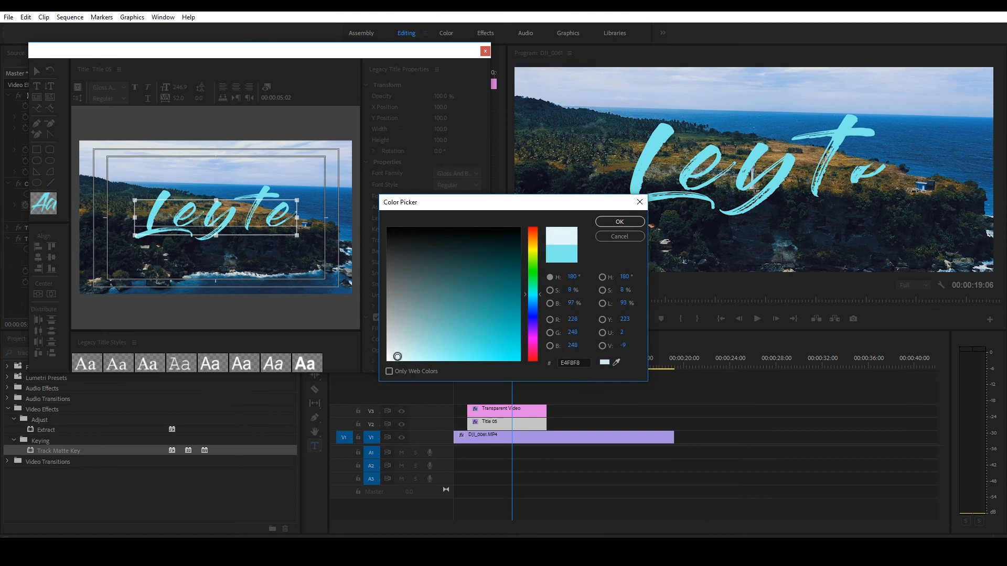
click(618, 223)
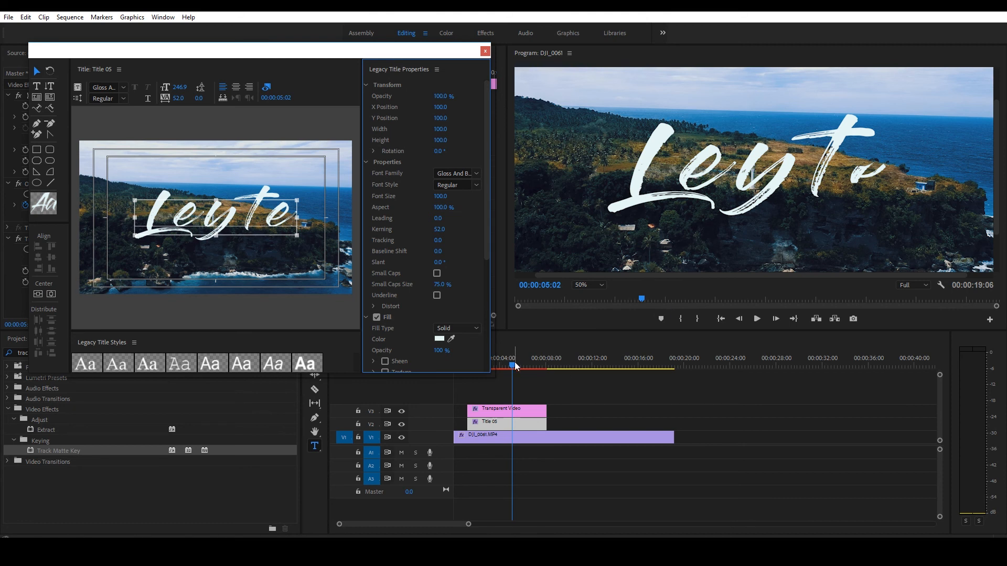
Play back the handwriting animation from the start of the title to review the recolored lettering
drag(516, 368, 485, 366)
key(space)
click(496, 370)
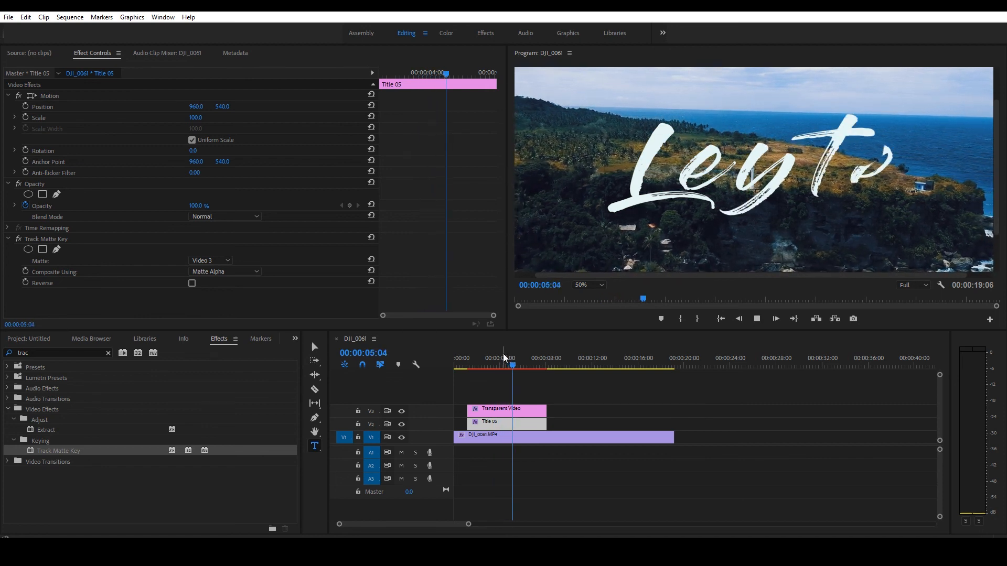
key(space)
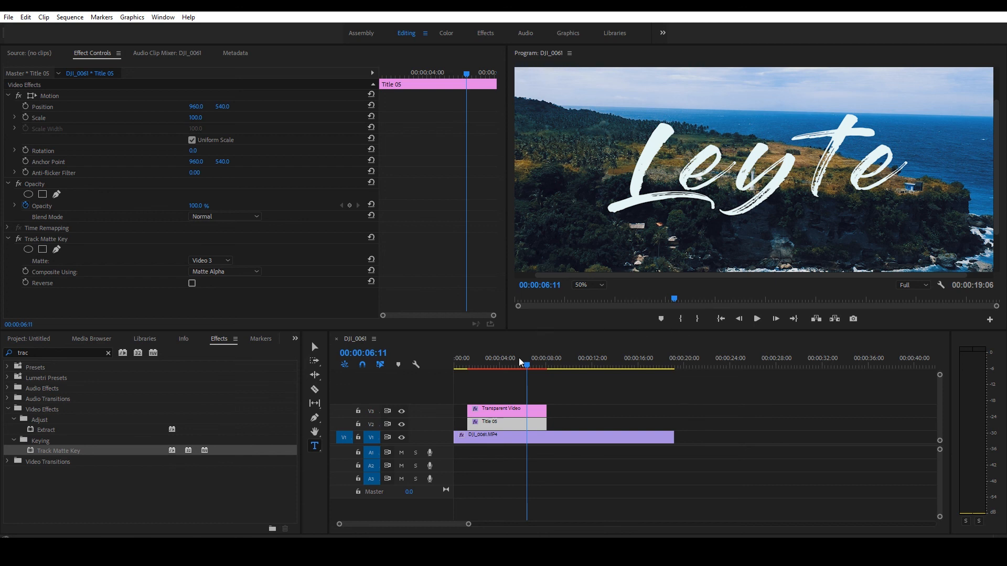
mouse_move(527, 370)
mouse_down()
mouse_move(474, 369)
mouse_move(509, 371)
mouse_up()
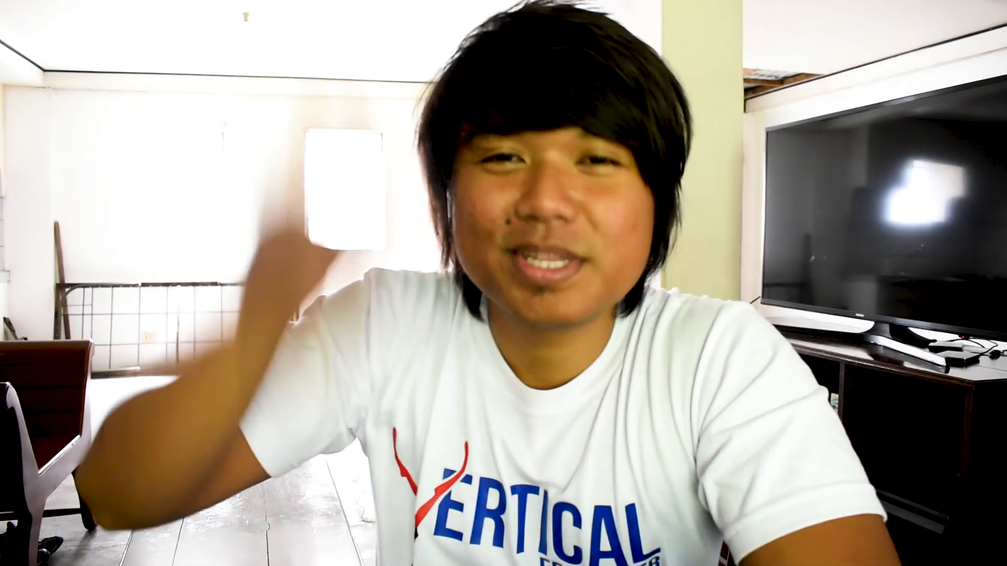